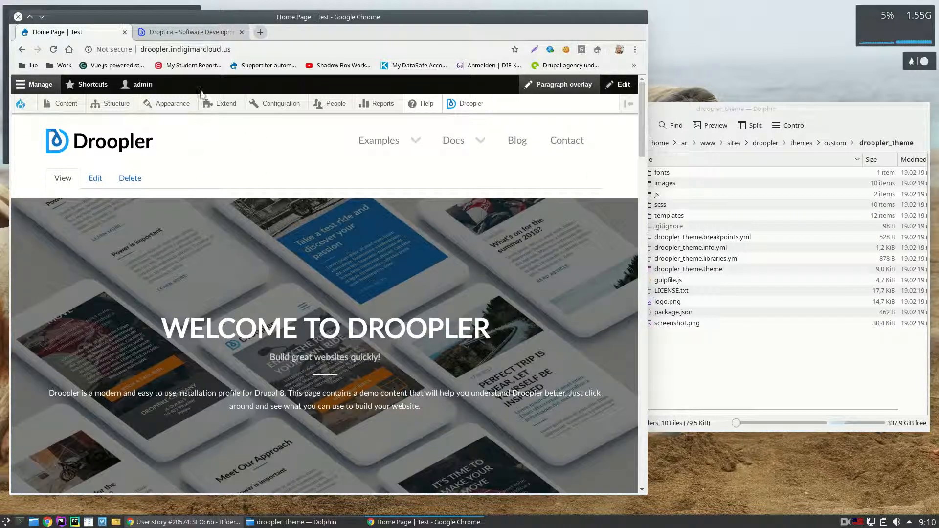
# Step: Examine the Droptica company home page, from the main headline through the services overview and the "Droptica in numbers" section
pyautogui.click(190, 33)
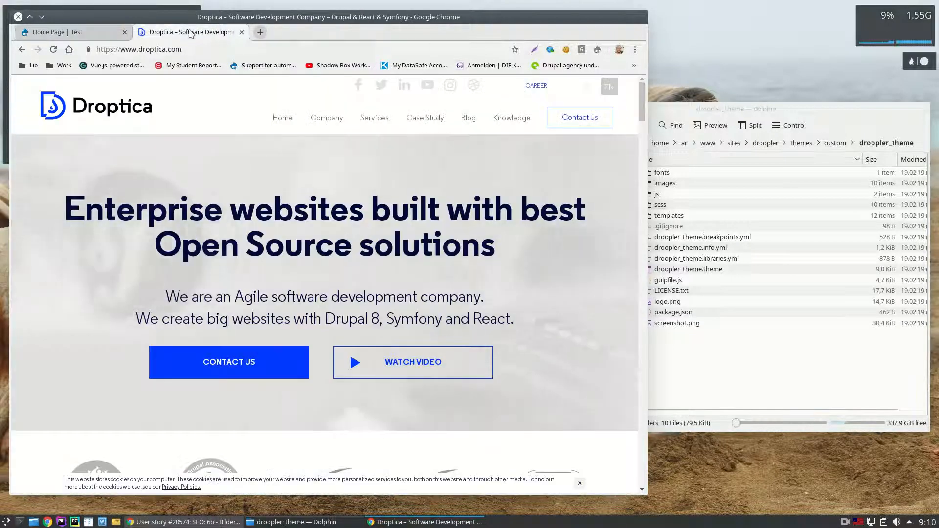
pyautogui.scroll(-9, 240, 186)
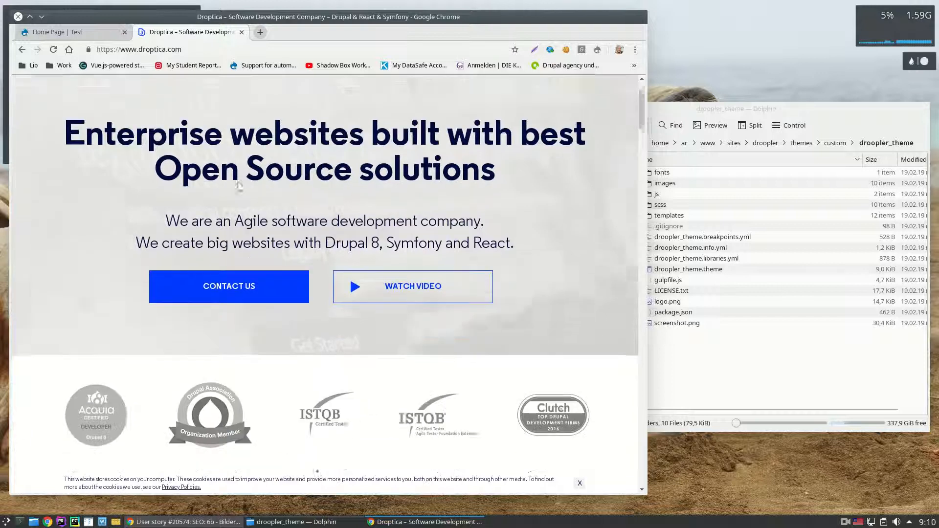
pyautogui.scroll(-3, 239, 186)
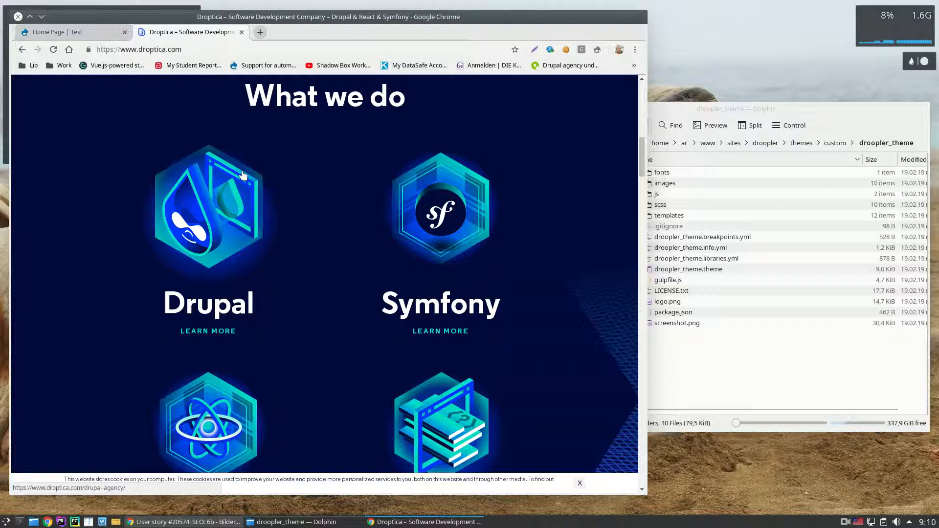
pyautogui.scroll(-6, 244, 196)
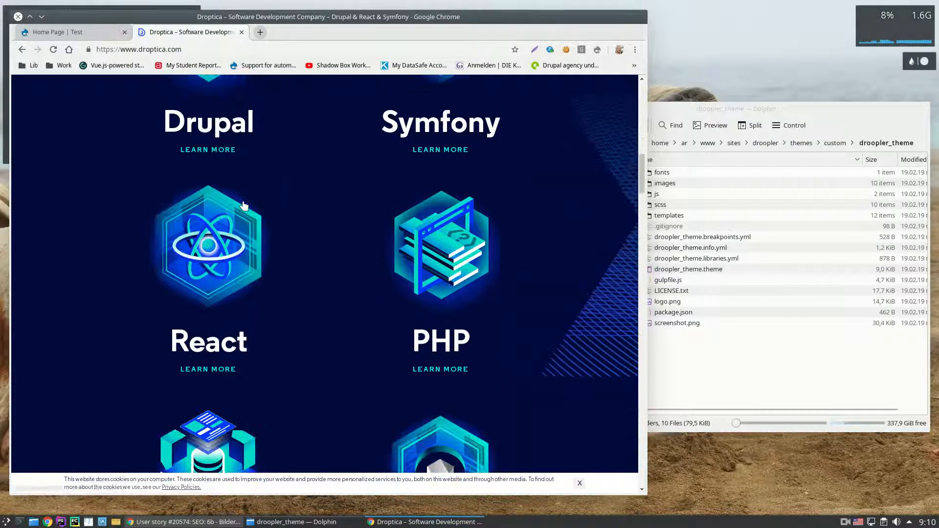
pyautogui.scroll(-2, 250, 211)
pyautogui.scroll(-3, 361, 279)
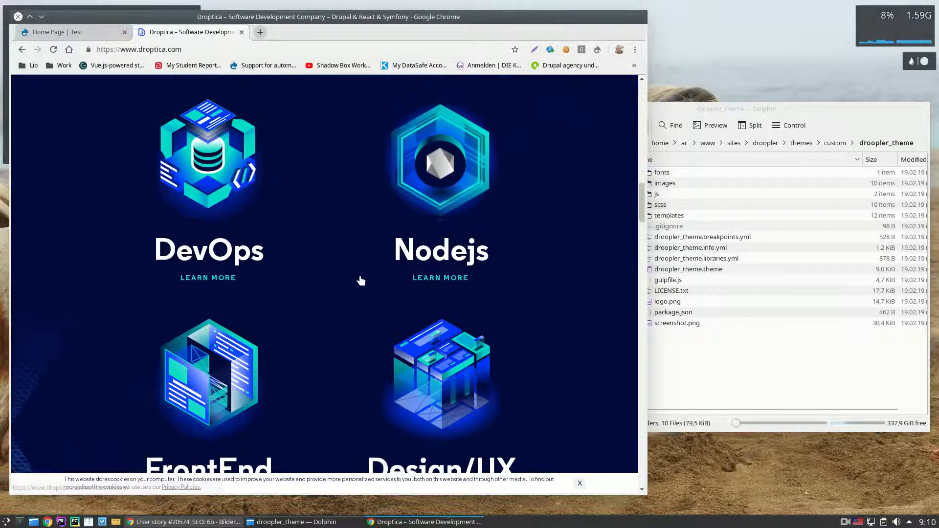
pyautogui.scroll(-3, 360, 276)
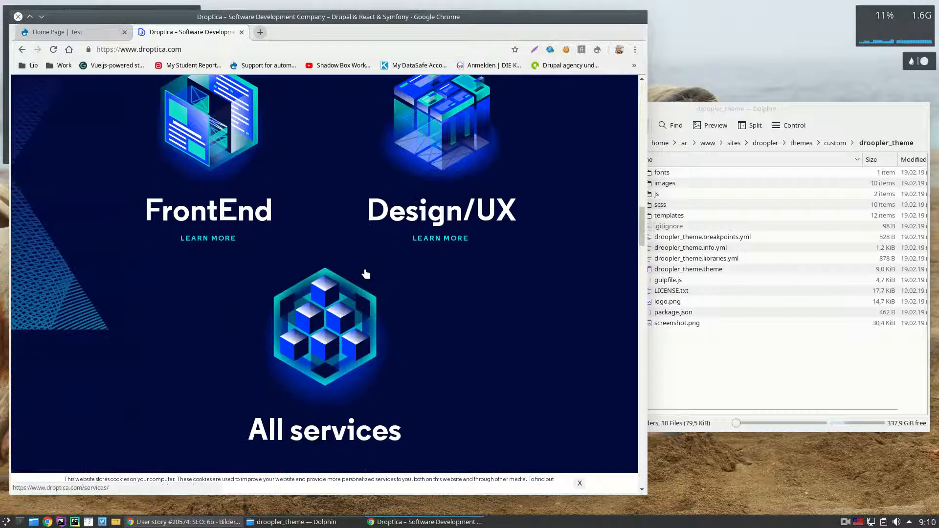
pyautogui.scroll(-10, 367, 272)
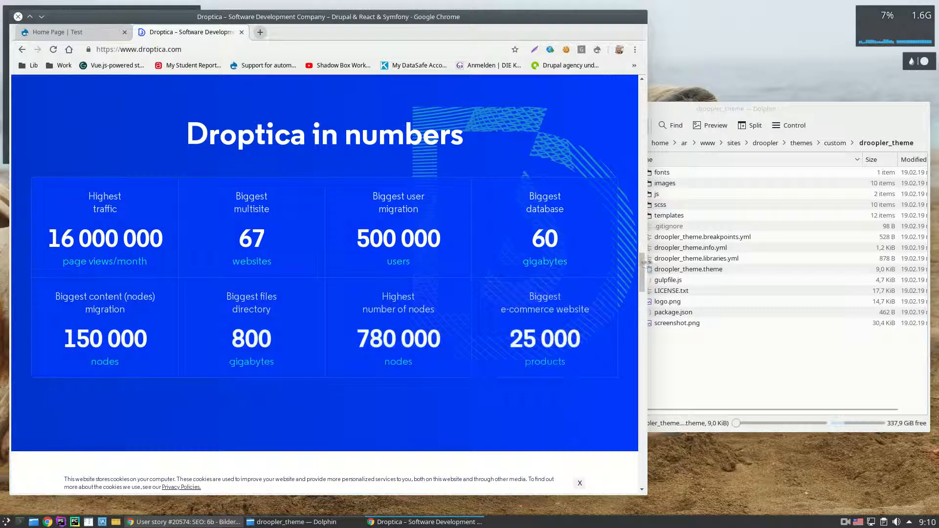
pyautogui.scroll(-3, 644, 277)
pyautogui.moveTo(644, 279); pyautogui.dragTo(648, 86)
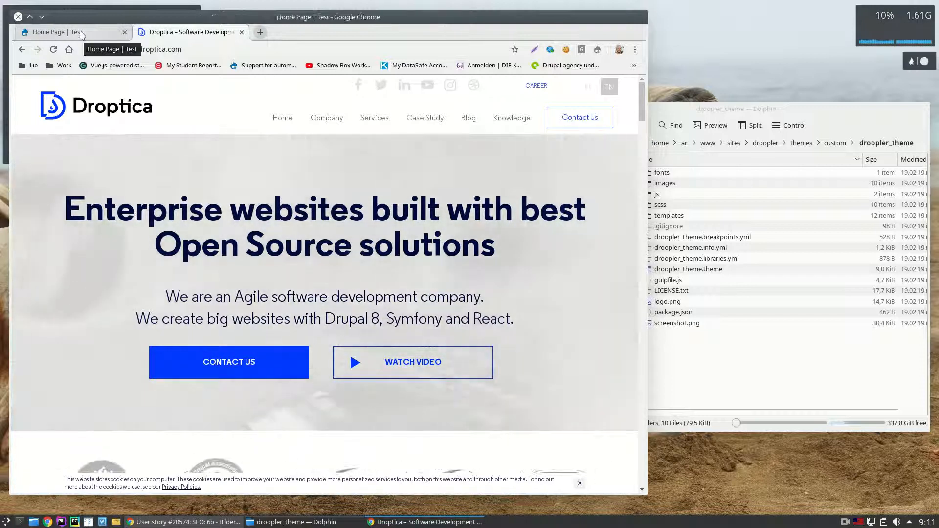
# Step: Compare the Droopler test site's home page with the opening part of the Droptica home page
pyautogui.click(81, 35)
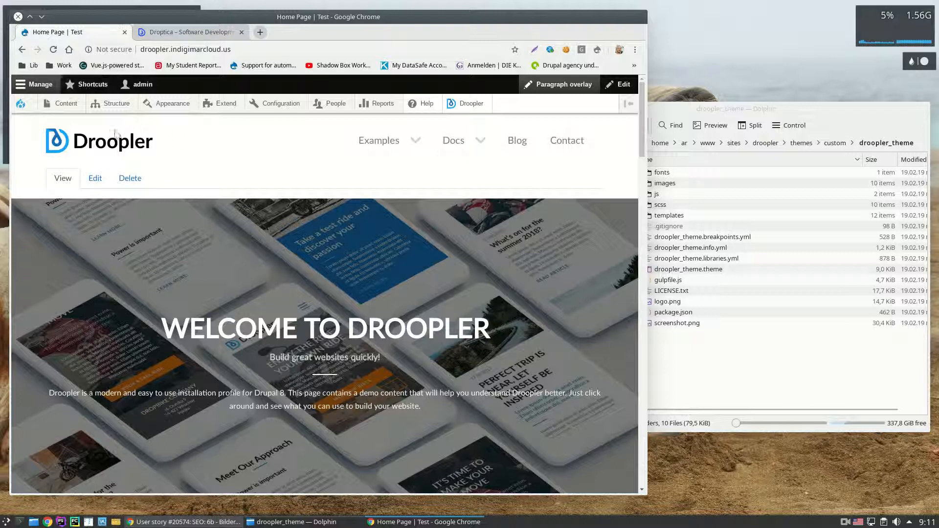
pyautogui.click(194, 34)
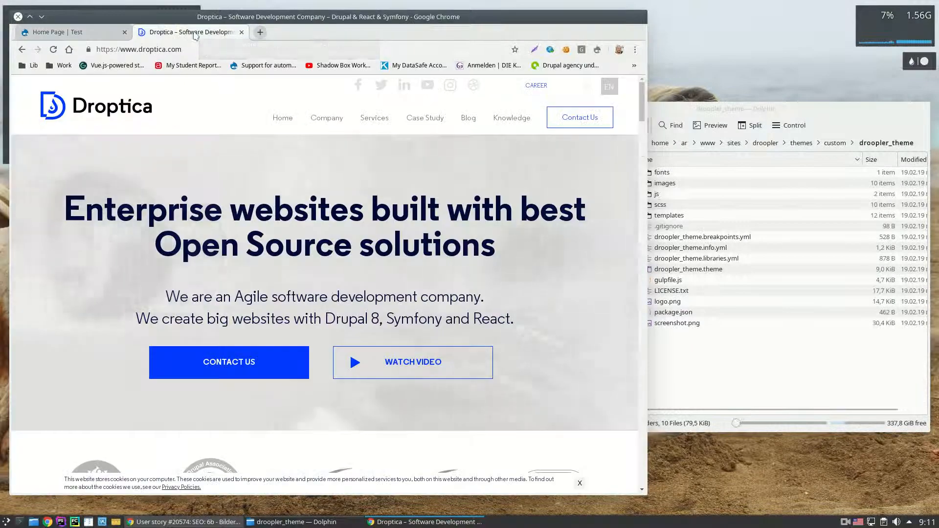
pyautogui.scroll(-7, 269, 289)
pyautogui.scroll(7, 269, 289)
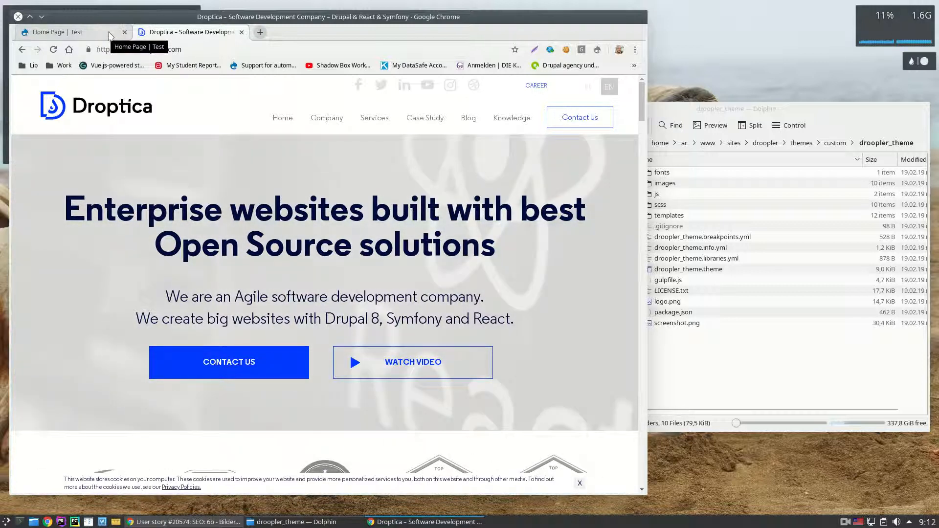
pyautogui.click(84, 35)
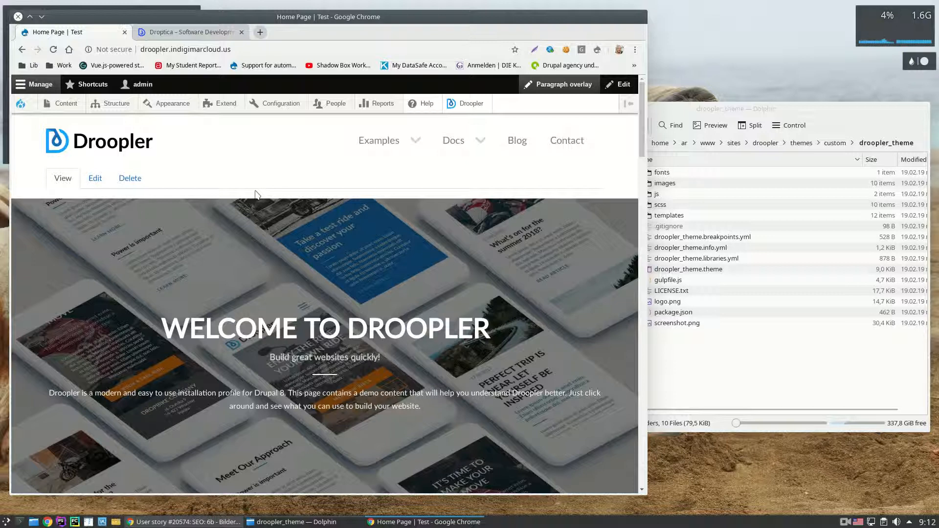
# Step: Widen the browser window slightly with the Droopler test home page showing
pyautogui.moveTo(598, 225)
pyautogui.moveTo(647, 254); pyautogui.dragTo(681, 260)
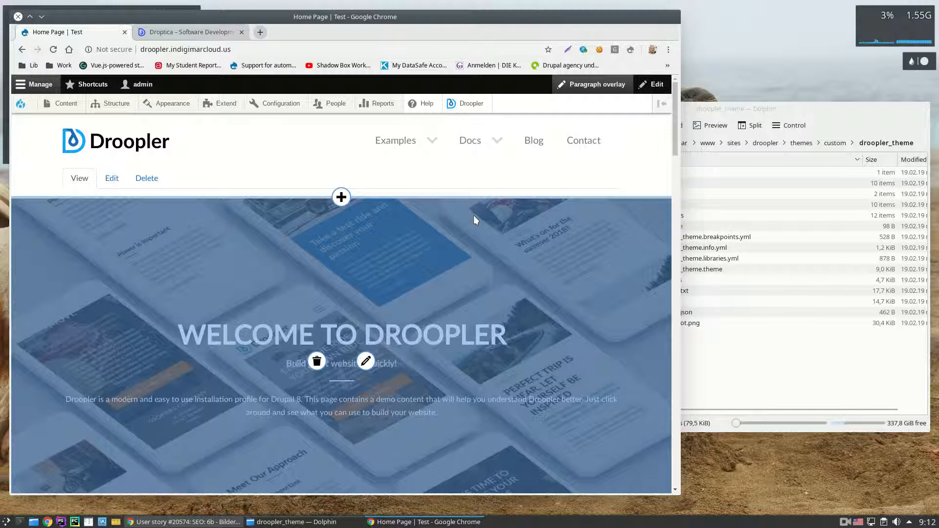
pyautogui.scroll(-2, 477, 302)
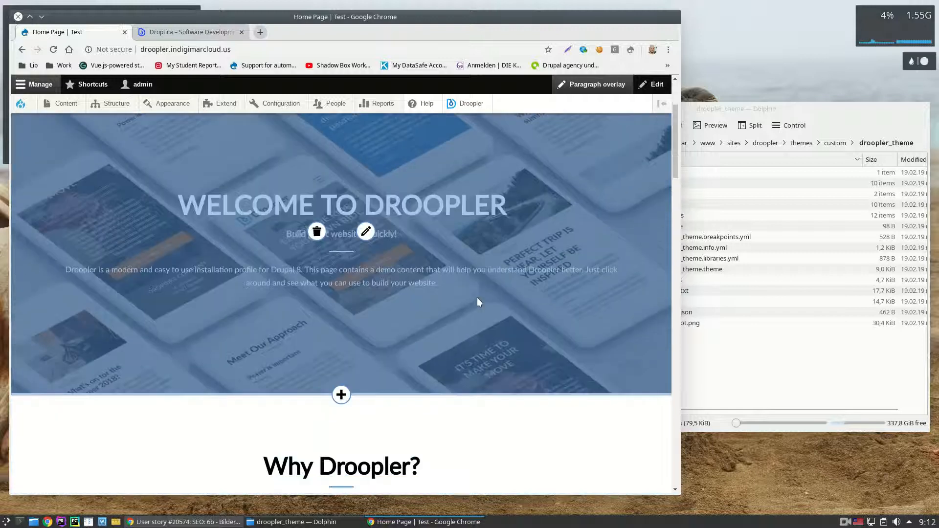
pyautogui.scroll(2, 479, 303)
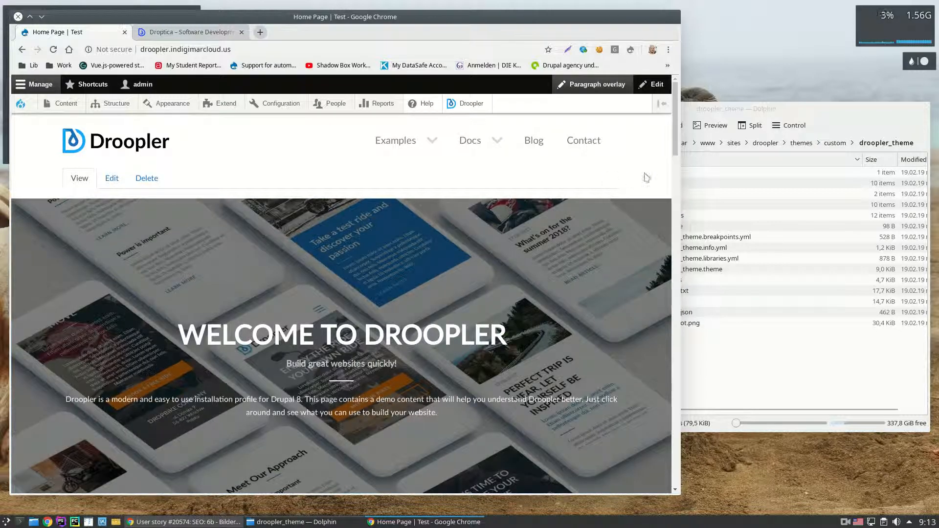
pyautogui.moveTo(677, 137)
pyautogui.mouseDown()
pyautogui.moveTo(687, 459)
pyautogui.moveTo(693, 119)
pyautogui.mouseUp()
pyautogui.moveTo(29, 278)
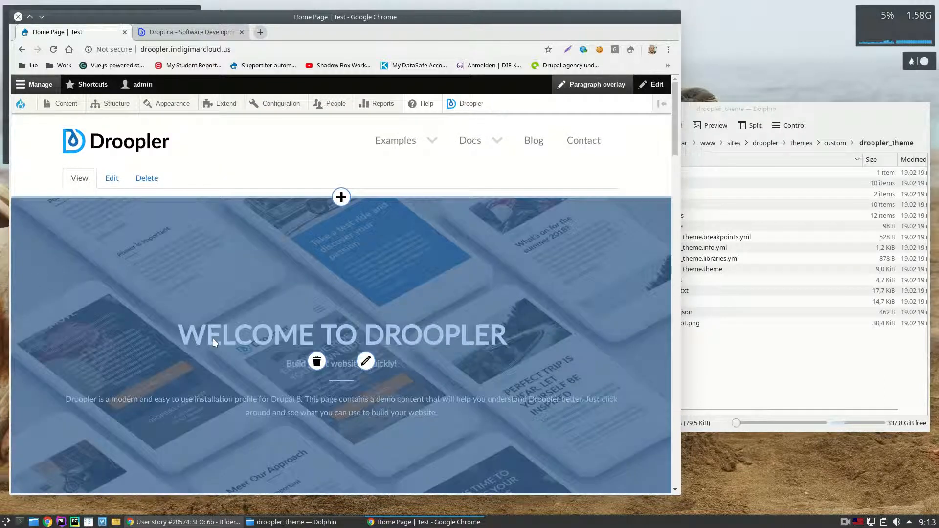
# Step: Look through the Droopler home page sections from the welcome banner to Droopler Examples
pyautogui.scroll(-4, 343, 343)
pyautogui.scroll(-10, 469, 344)
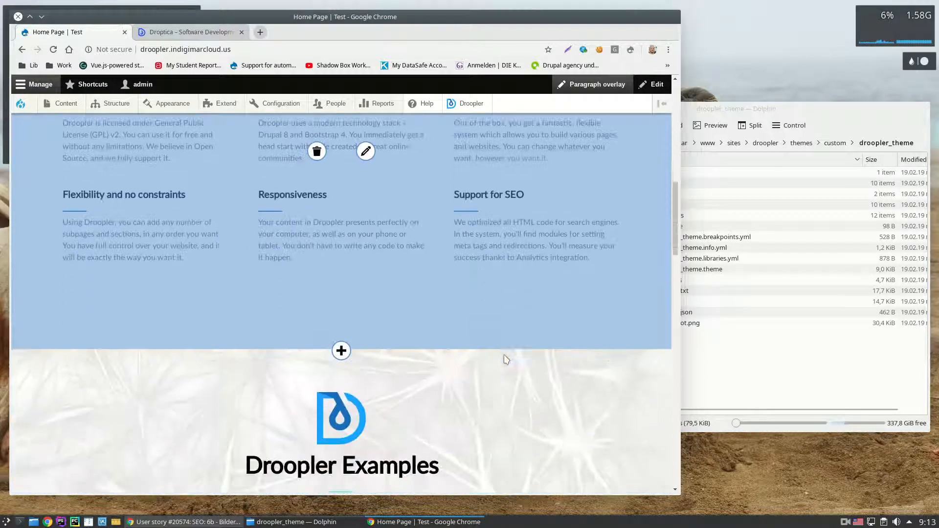
pyautogui.scroll(-3, 506, 357)
pyautogui.scroll(10, 506, 355)
pyautogui.scroll(5, 504, 348)
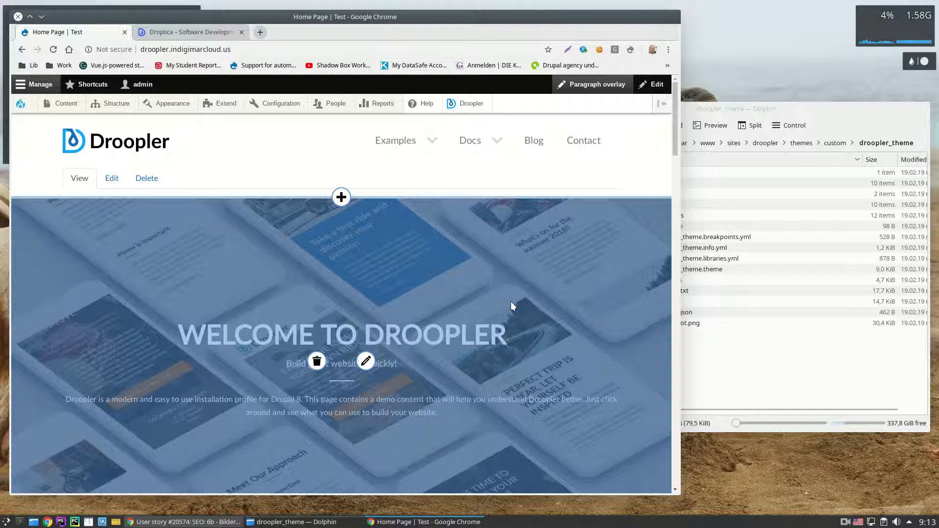
# Step: Examine the paragraph overlay's add, delete and edit controls on the welcome banner, Why Droopler? and Local Business Website sections
pyautogui.scroll(-2, 511, 304)
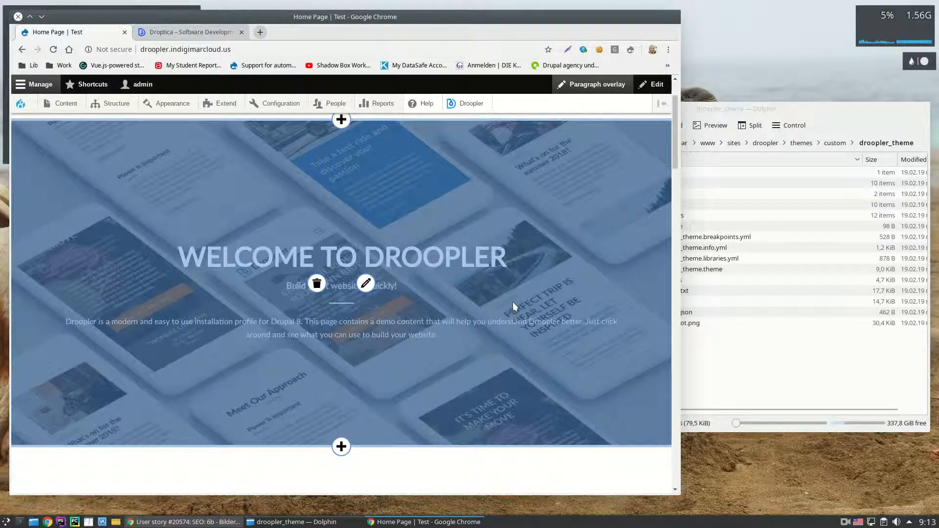
pyautogui.scroll(1, 513, 299)
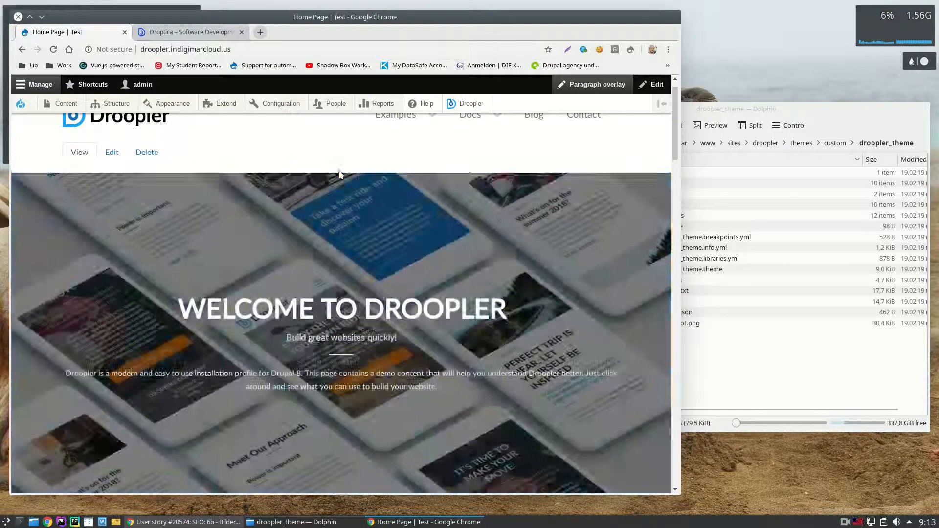
pyautogui.scroll(-3, 342, 338)
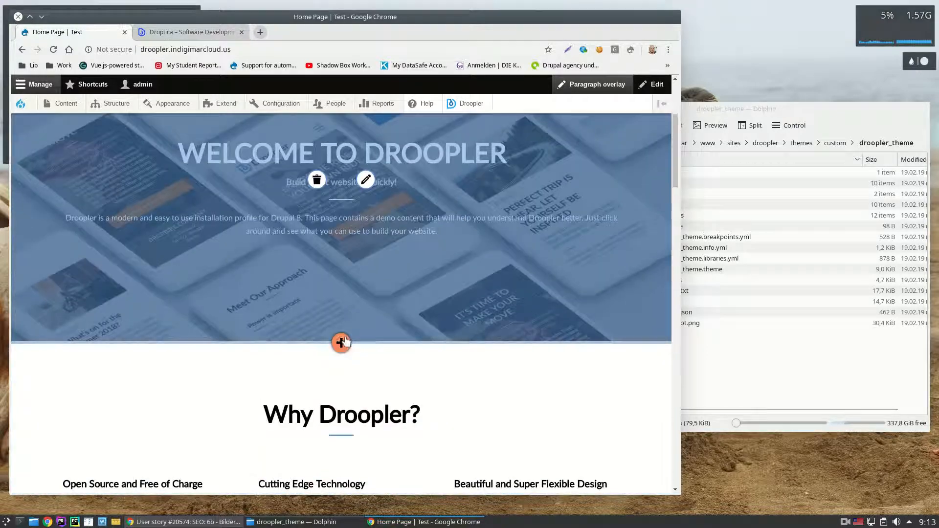
pyautogui.scroll(-6, 373, 313)
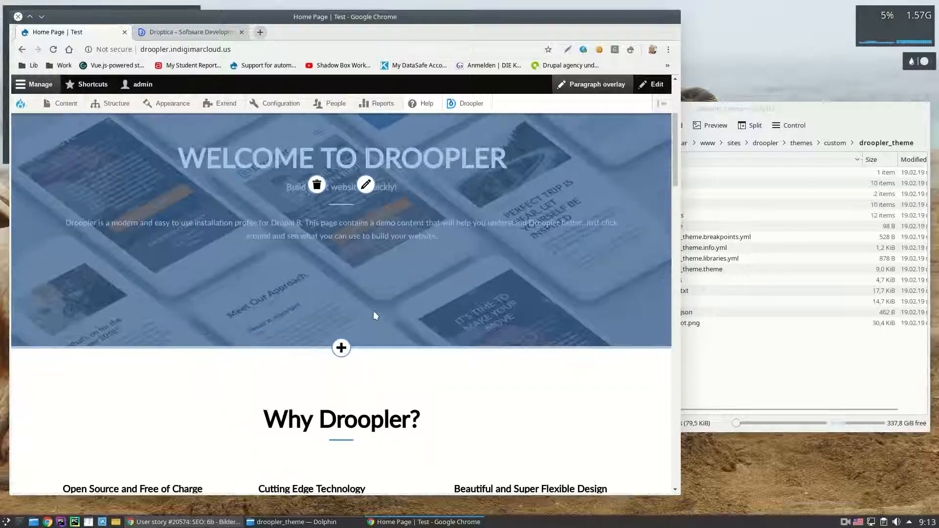
pyautogui.scroll(-7, 377, 306)
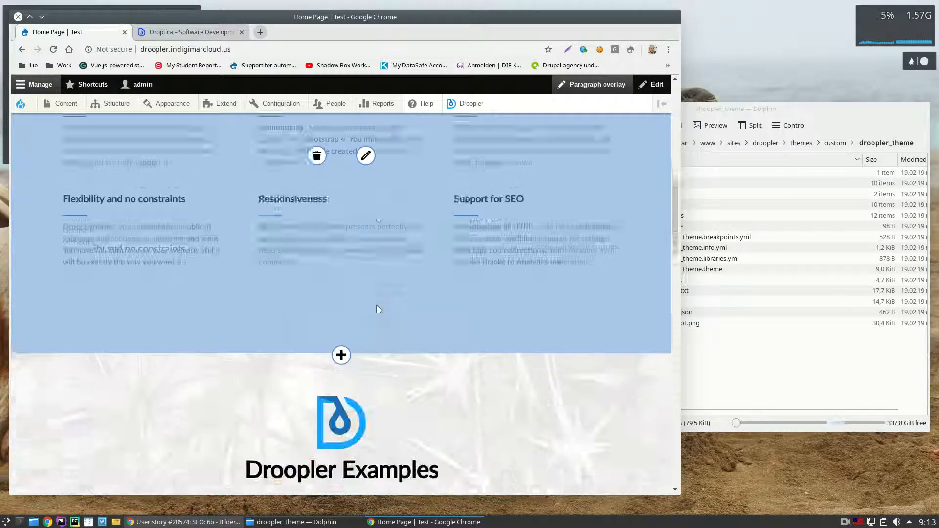
pyautogui.scroll(-3, 377, 301)
pyautogui.scroll(3, 377, 305)
pyautogui.scroll(-3, 376, 318)
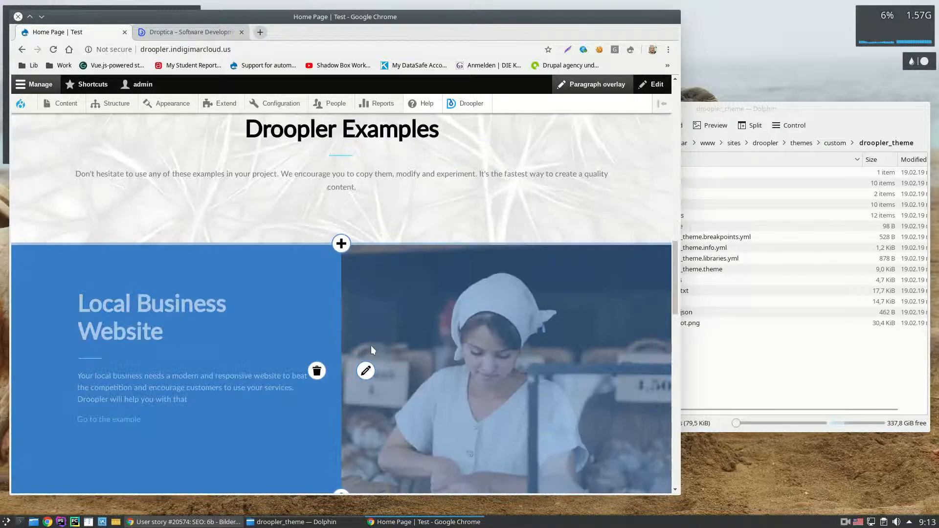
pyautogui.scroll(10, 314, 348)
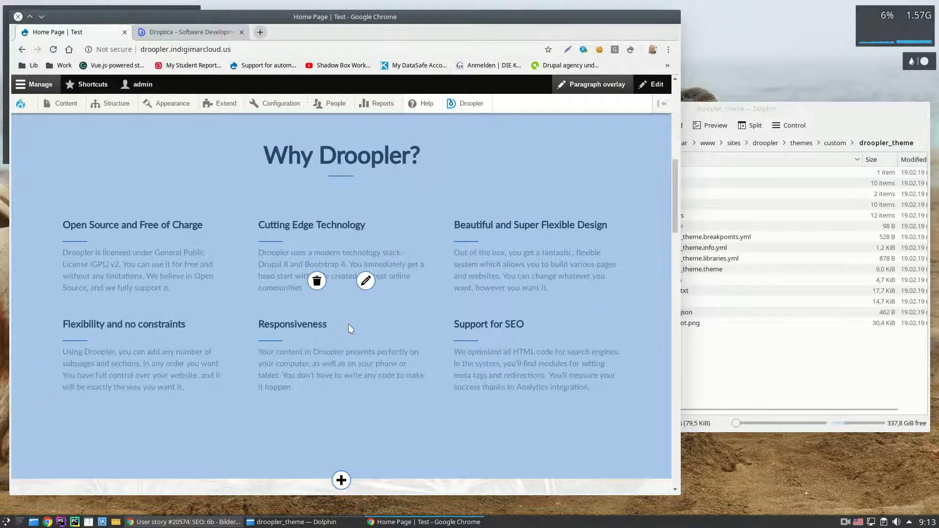
pyautogui.scroll(2, 348, 324)
pyautogui.scroll(3, 354, 338)
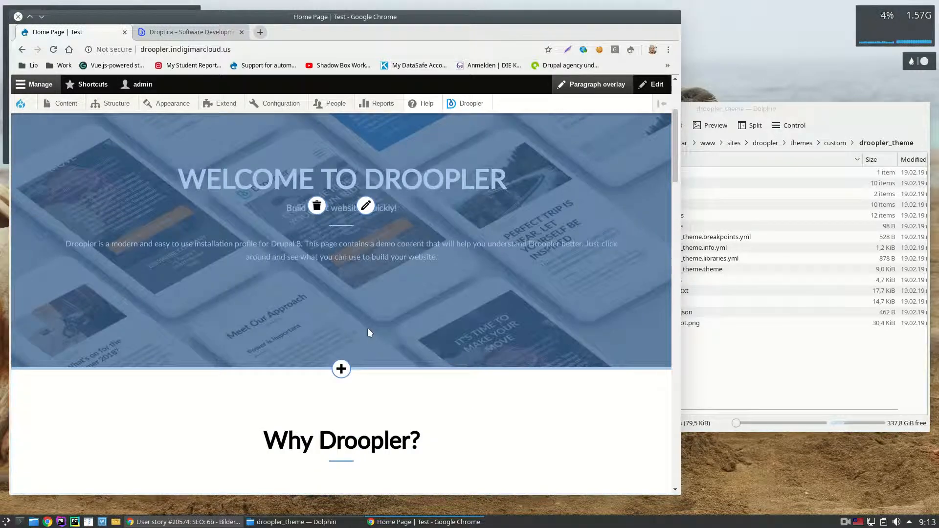
pyautogui.scroll(3, 368, 329)
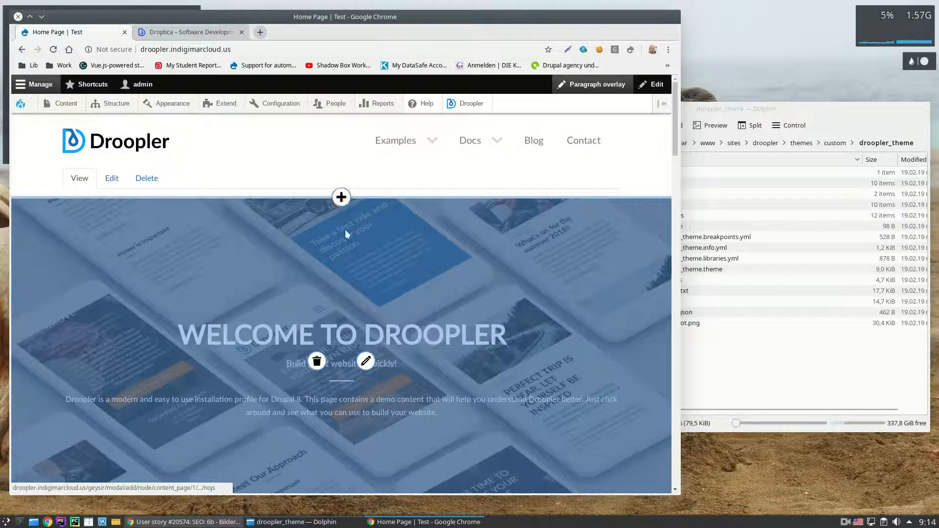
pyautogui.scroll(-3, 343, 294)
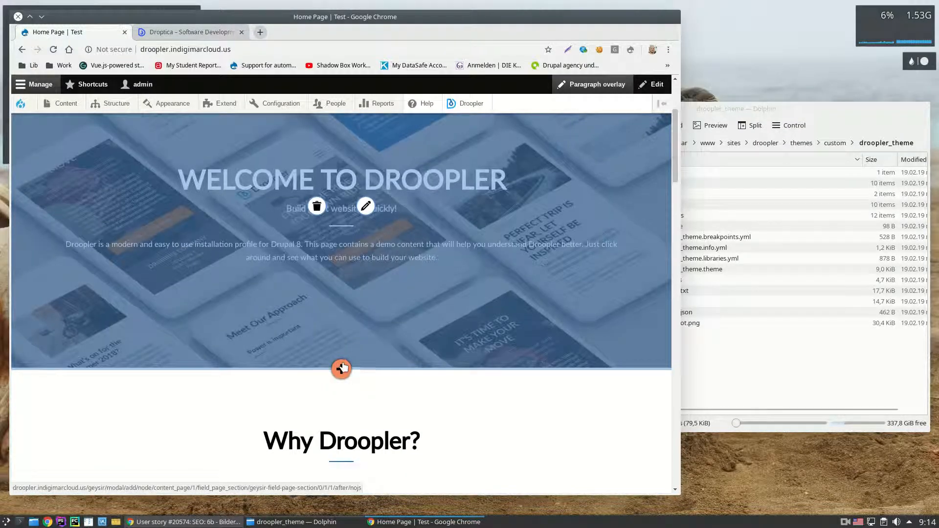
# Step: Open the Welcome to Droopler banner paragraph for editing and examine its icon, title, subtitle, long text, background and link fields
pyautogui.scroll(2, 343, 367)
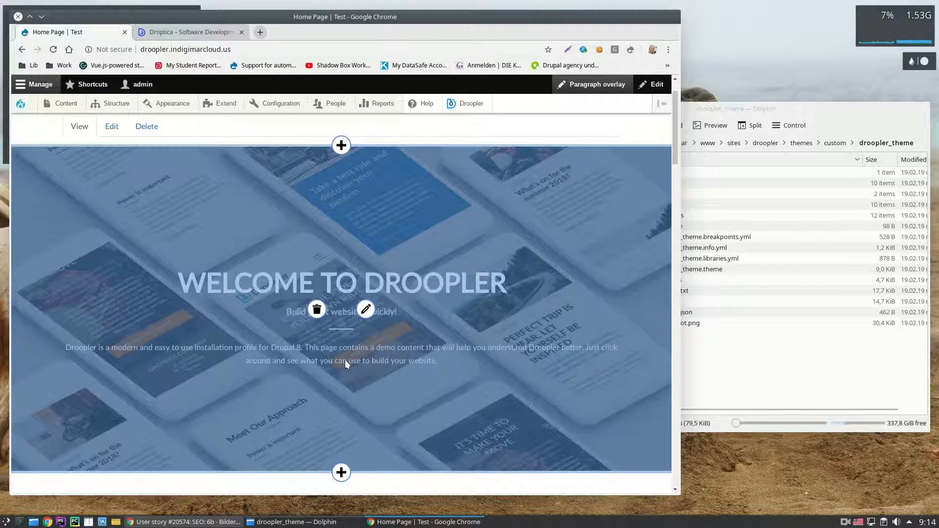
pyautogui.click(366, 312)
pyautogui.scroll(-3, 366, 310)
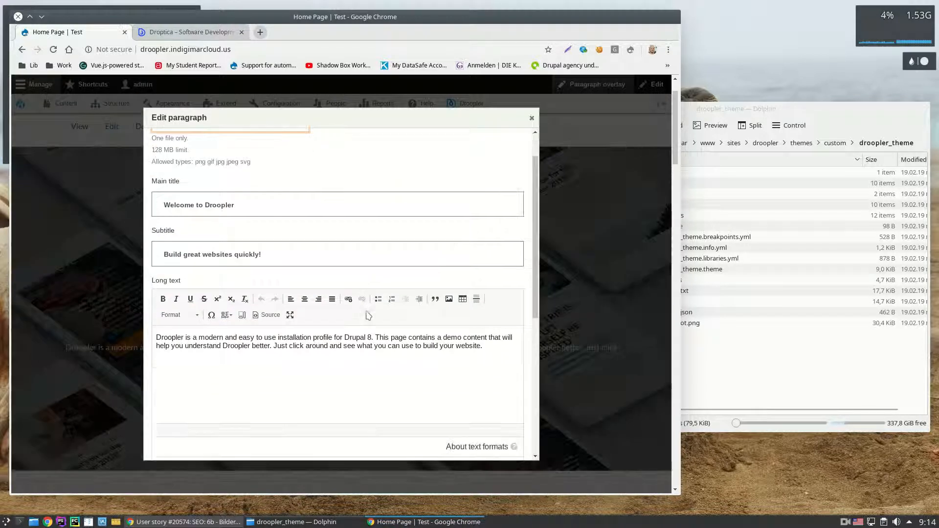
pyautogui.scroll(-5, 366, 310)
pyautogui.scroll(7, 367, 313)
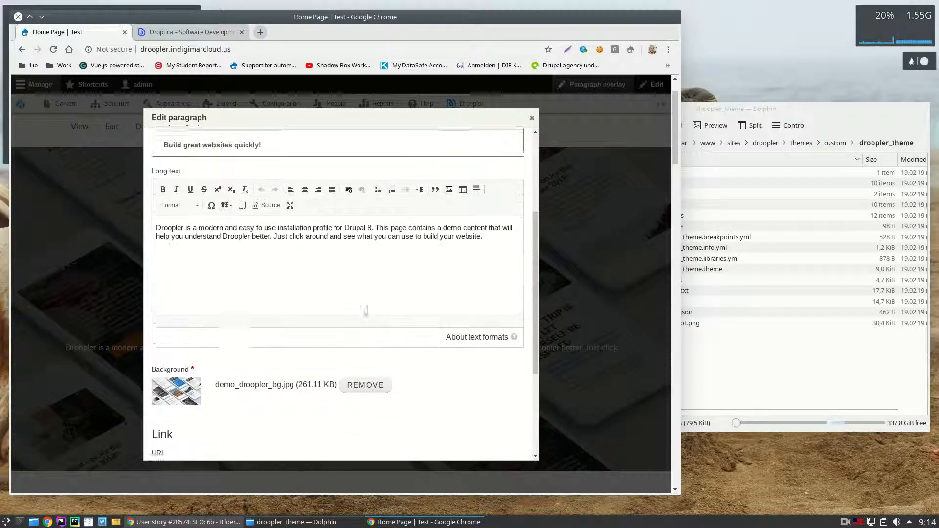
pyautogui.scroll(3, 366, 303)
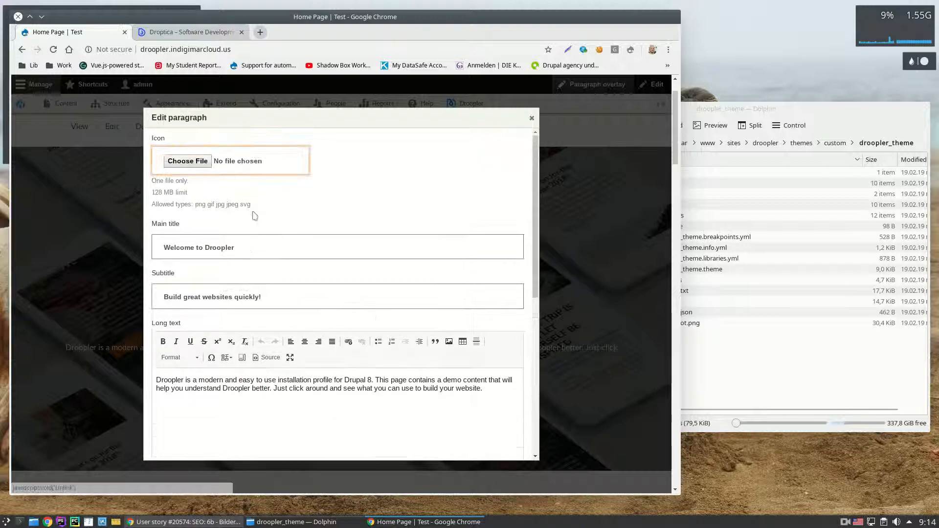
pyautogui.scroll(-1, 191, 282)
pyautogui.scroll(-6, 192, 282)
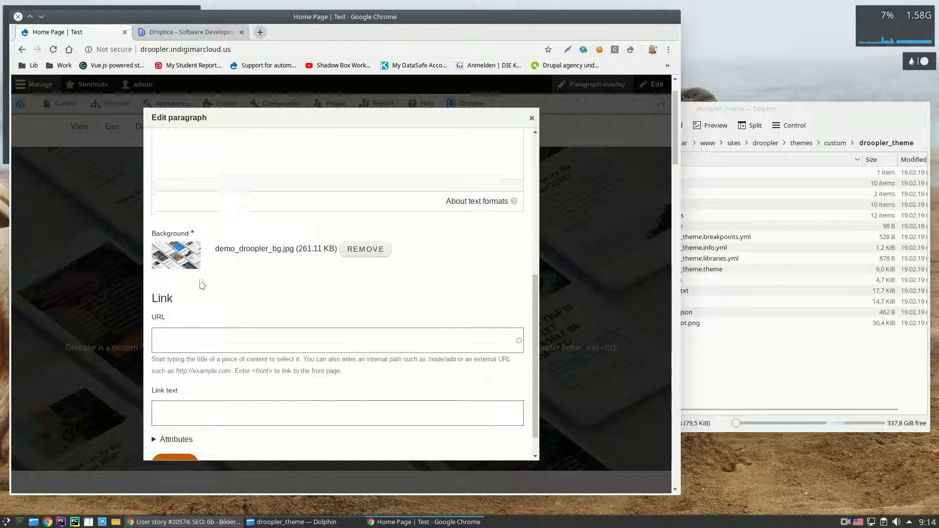
pyautogui.scroll(6, 202, 285)
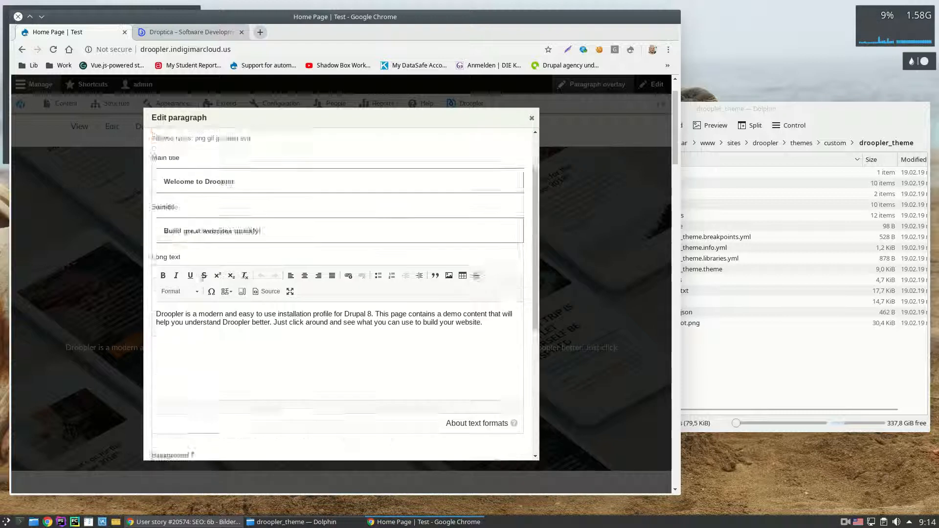
pyautogui.scroll(1, 209, 278)
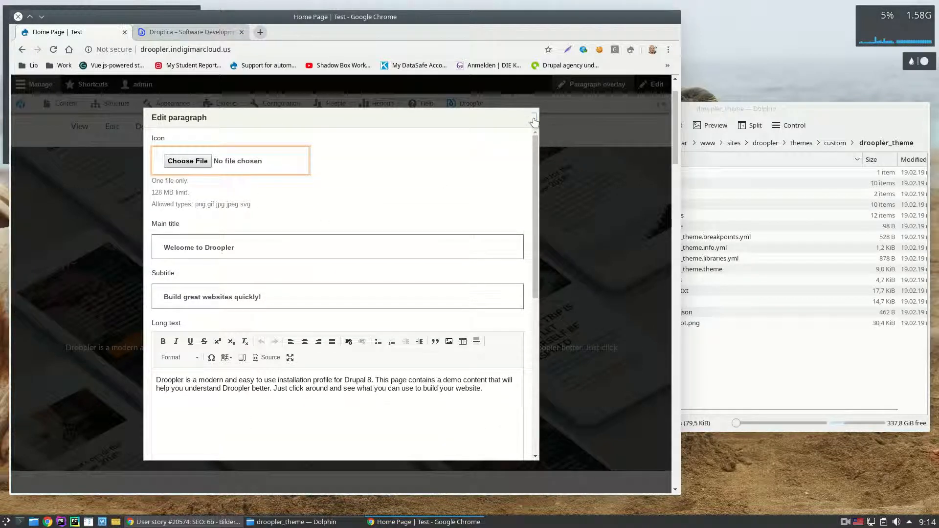
# Step: Leave the banner's edit form, examine the paragraph types offered for insertion below the welcome banner, and close the chooser
pyautogui.click(532, 117)
pyautogui.moveTo(427, 262)
pyautogui.scroll(-2, 427, 262)
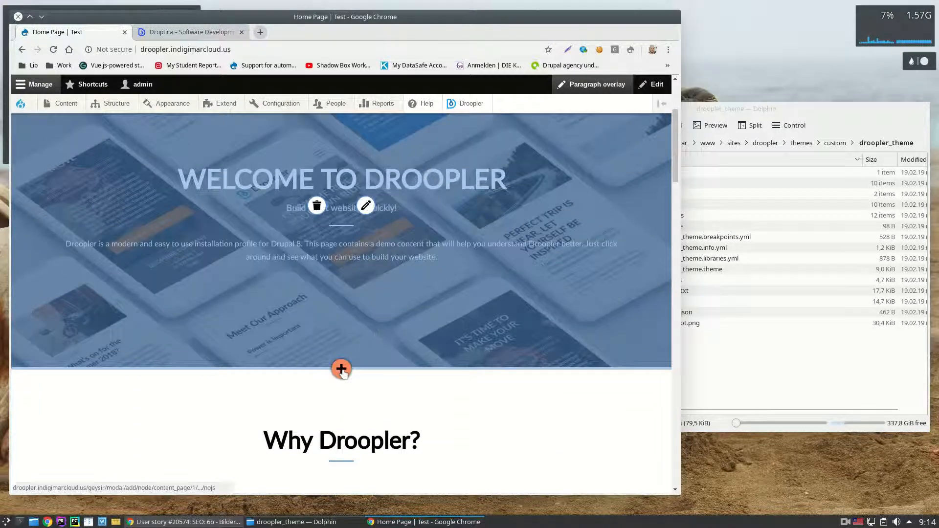
pyautogui.click(342, 369)
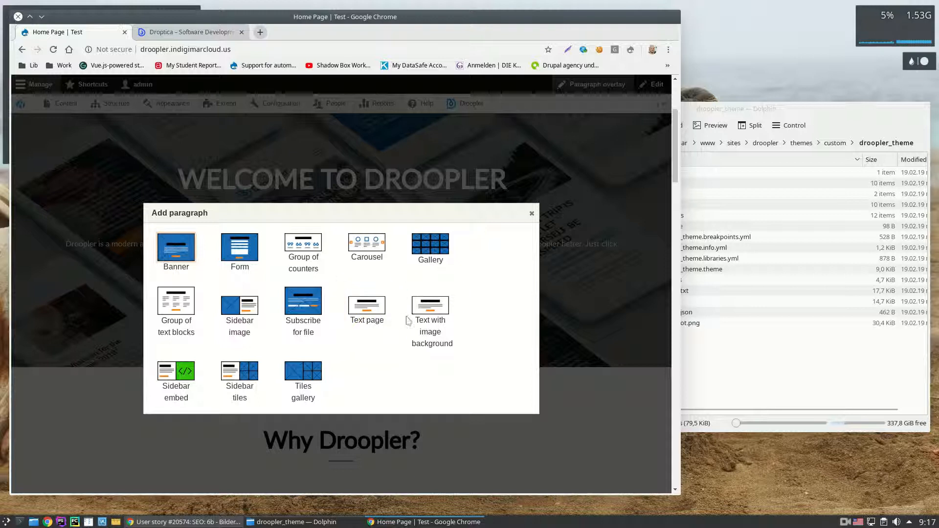
pyautogui.click(381, 319)
pyautogui.click(532, 214)
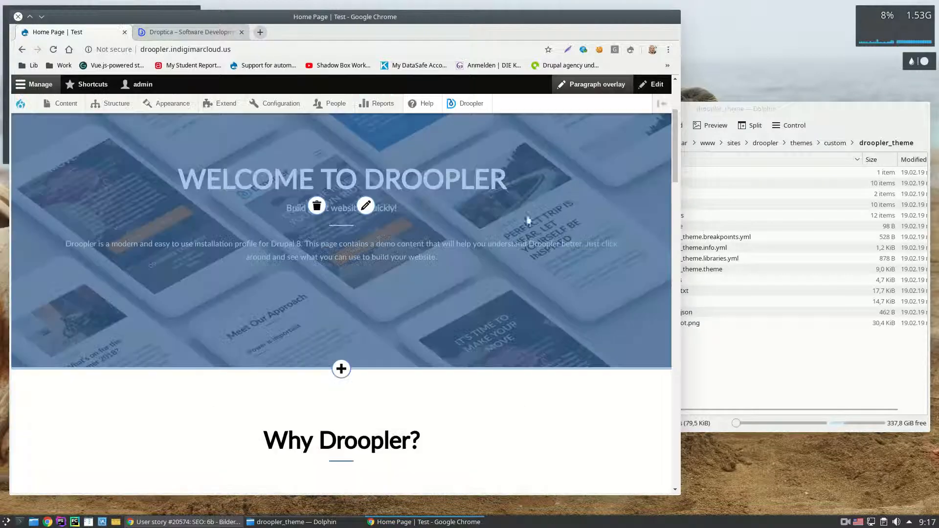
# Step: Examine the overlay's outlines, insertion points and edit controls around the welcome banner and the Why Droopler? section
pyautogui.scroll(-3, 330, 380)
pyautogui.scroll(3, 327, 352)
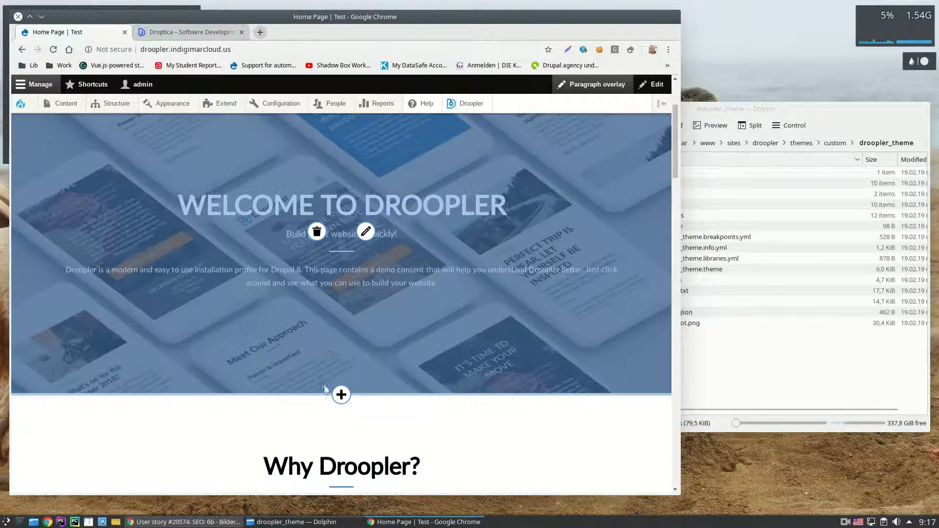
pyautogui.scroll(-8, 324, 315)
pyautogui.scroll(2, 317, 337)
pyautogui.scroll(6, 318, 341)
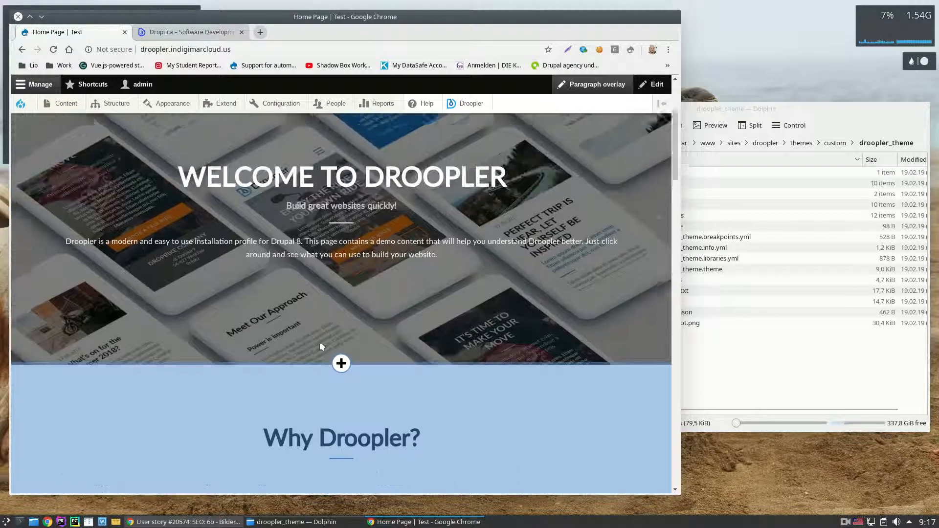
pyautogui.moveTo(324, 344)
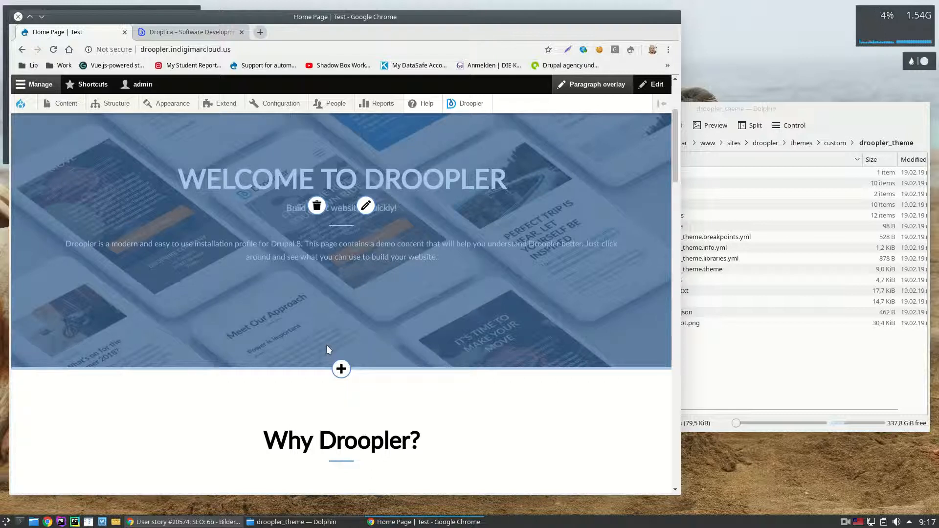
pyautogui.scroll(2, 330, 347)
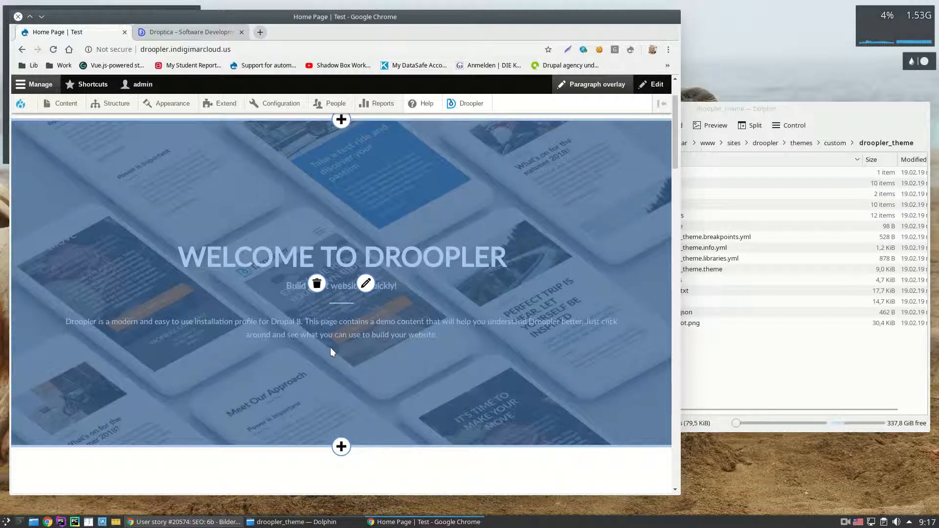
pyautogui.scroll(2, 334, 335)
pyautogui.scroll(-3, 348, 395)
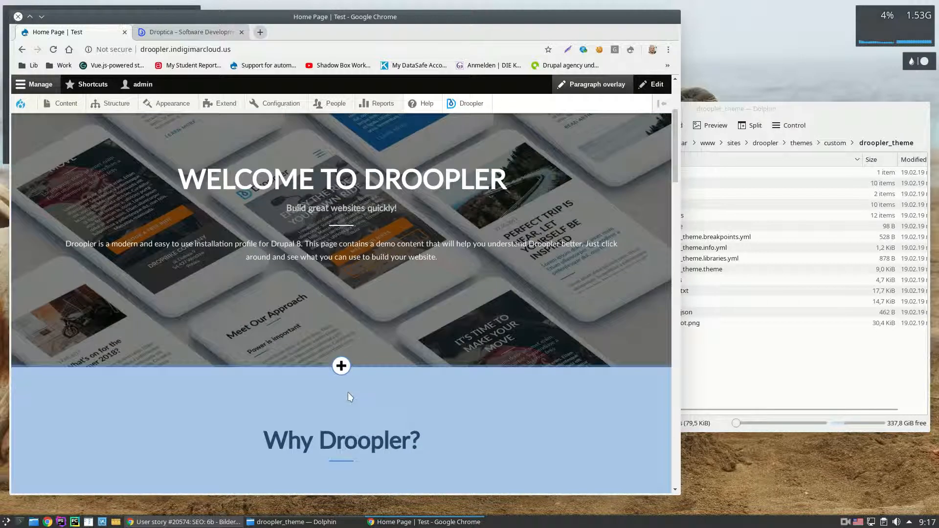
pyautogui.scroll(2, 348, 394)
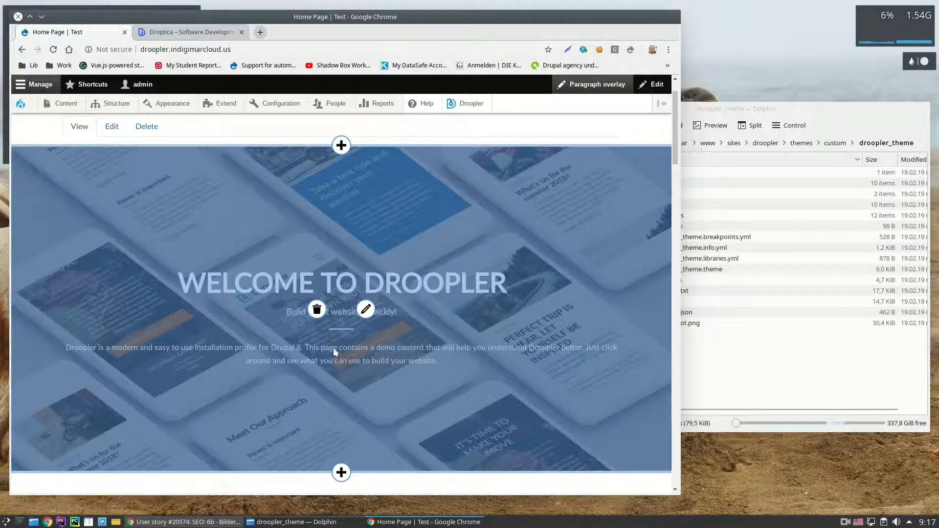
pyautogui.scroll(-5, 330, 346)
pyautogui.scroll(-2, 330, 381)
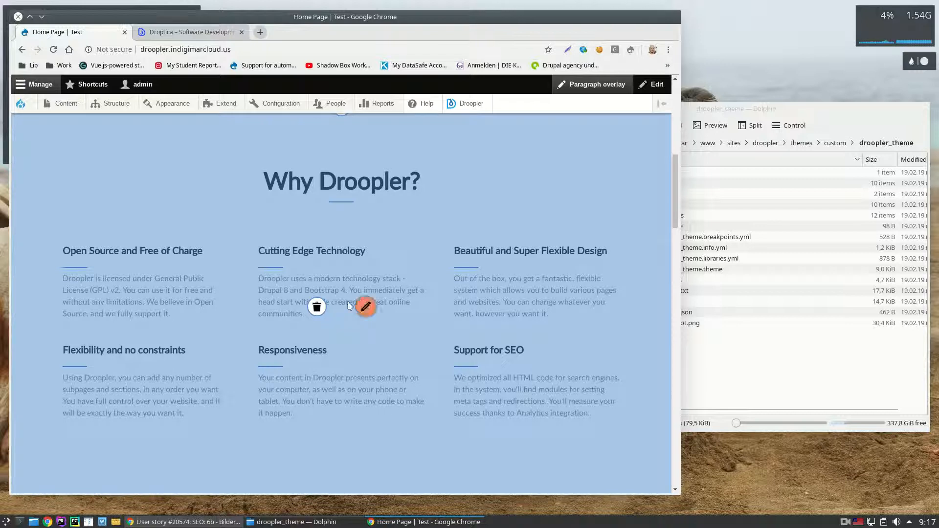
pyautogui.scroll(-5, 325, 321)
pyautogui.scroll(7, 326, 324)
pyautogui.scroll(5, 332, 325)
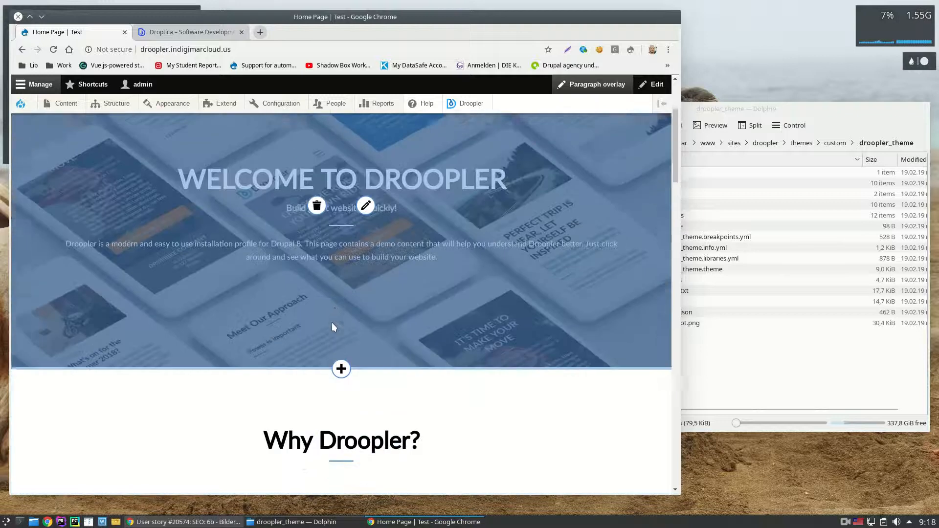
# Step: Look through the overlay on the home page sections from Why Droopler? to Educational Website, and return to the page header
pyautogui.scroll(-2, 333, 327)
pyautogui.scroll(-3, 332, 327)
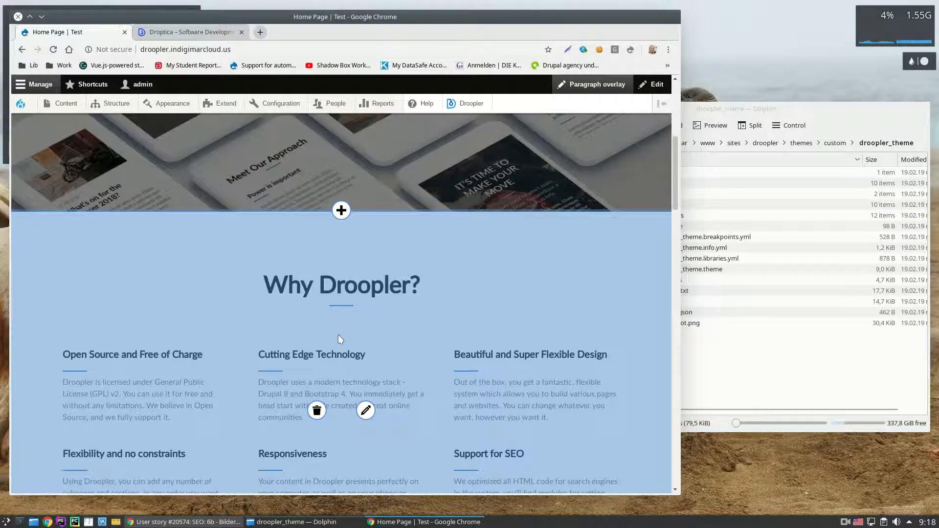
pyautogui.scroll(-7, 340, 337)
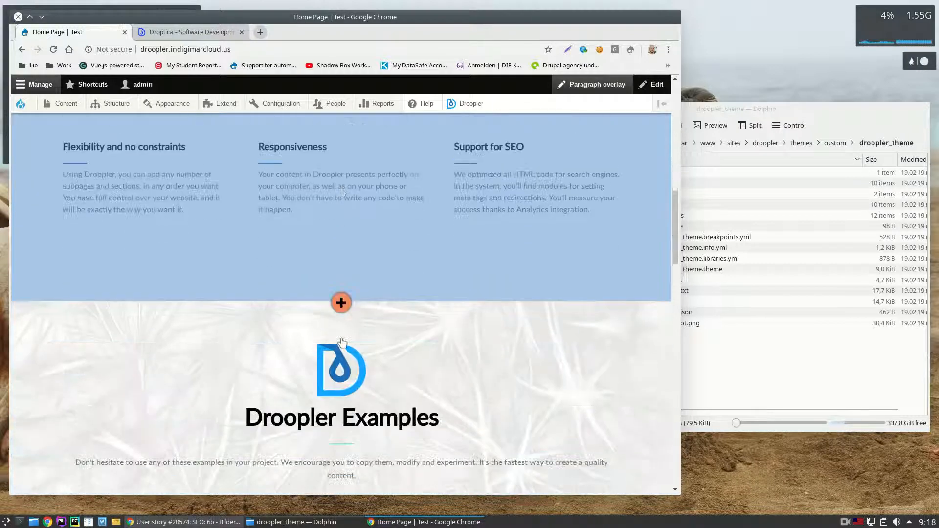
pyautogui.scroll(-16, 341, 341)
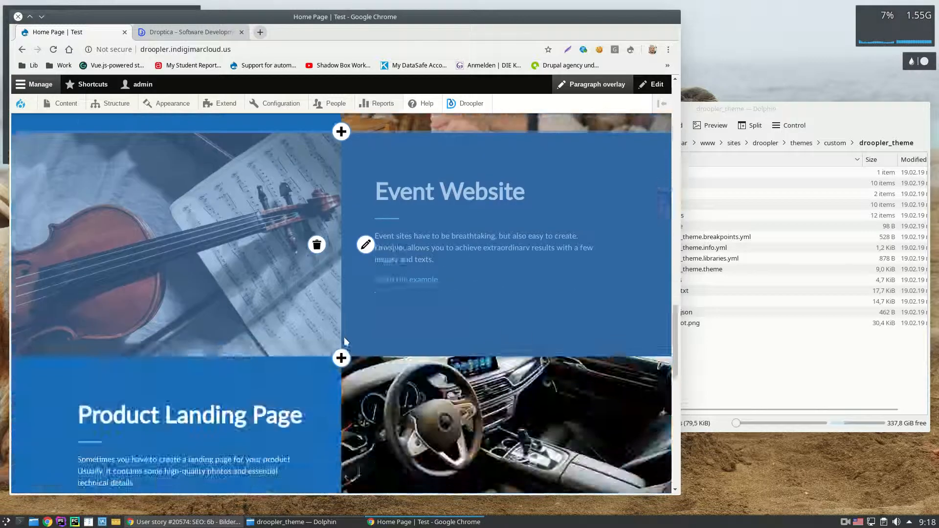
pyautogui.scroll(-12, 345, 337)
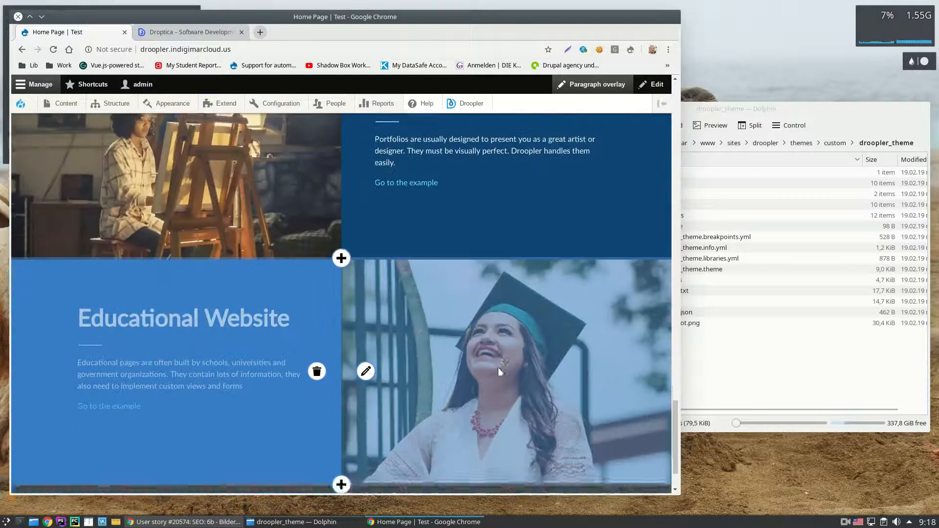
pyautogui.scroll(6, 538, 375)
pyautogui.scroll(3, 587, 378)
pyautogui.moveTo(676, 350); pyautogui.dragTo(684, 104)
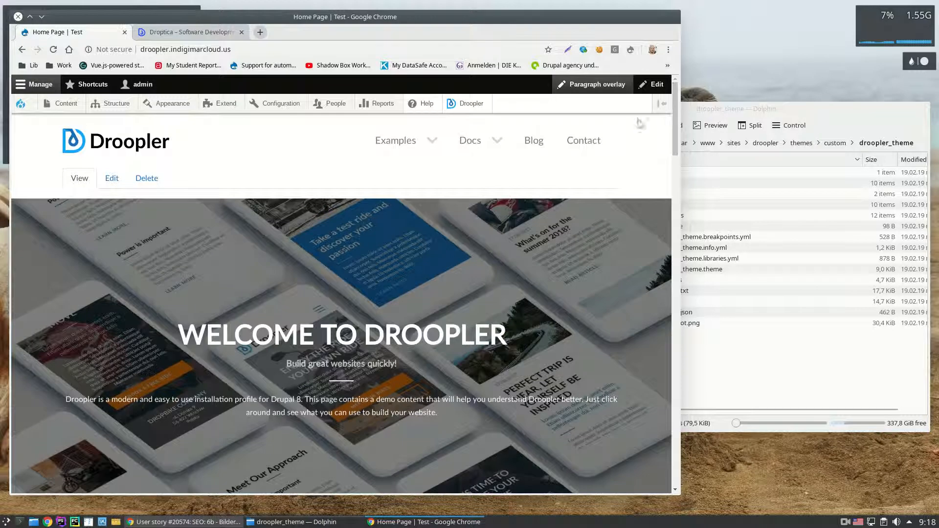
# Step: Open the Event Website example, view the Concert Hall photo from its gallery enlarged, and close it
pyautogui.moveTo(407, 150)
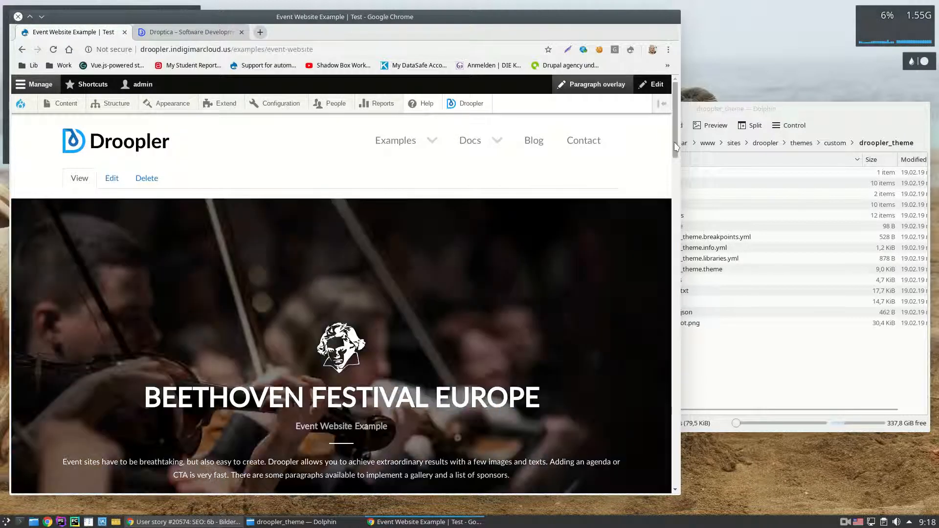
pyautogui.moveTo(675, 147); pyautogui.dragTo(652, 412)
pyautogui.moveTo(424, 320)
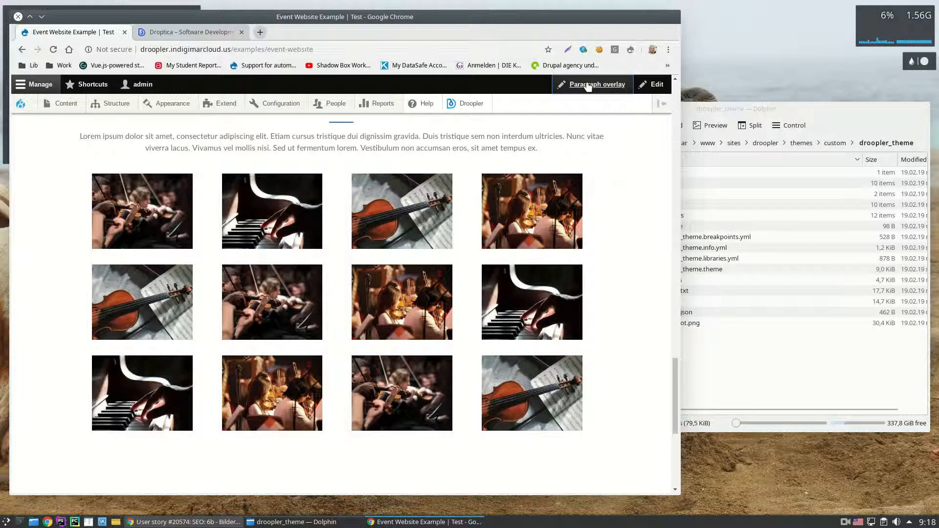
pyautogui.click(415, 296)
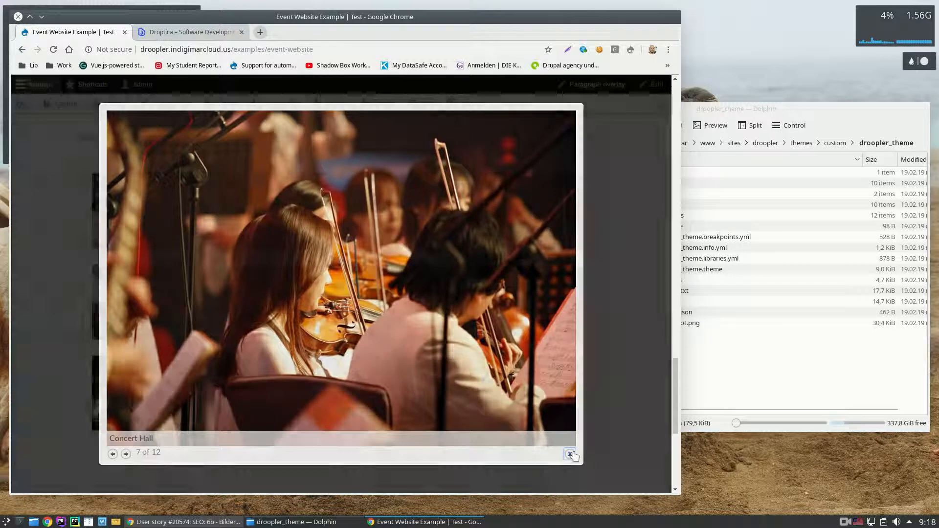
pyautogui.click(574, 454)
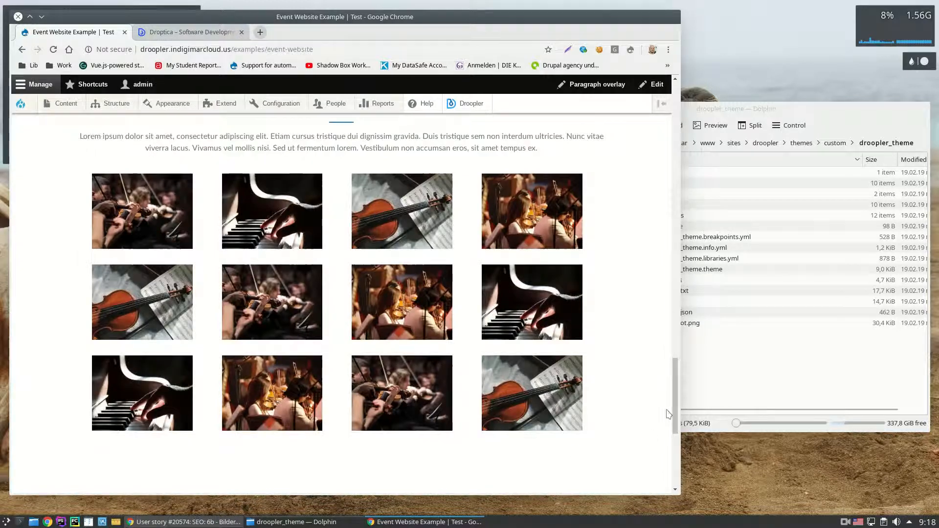
# Step: Open the Product Landing Page example and follow the Buy Now link in its banner
pyautogui.moveTo(674, 415); pyautogui.dragTo(673, 117)
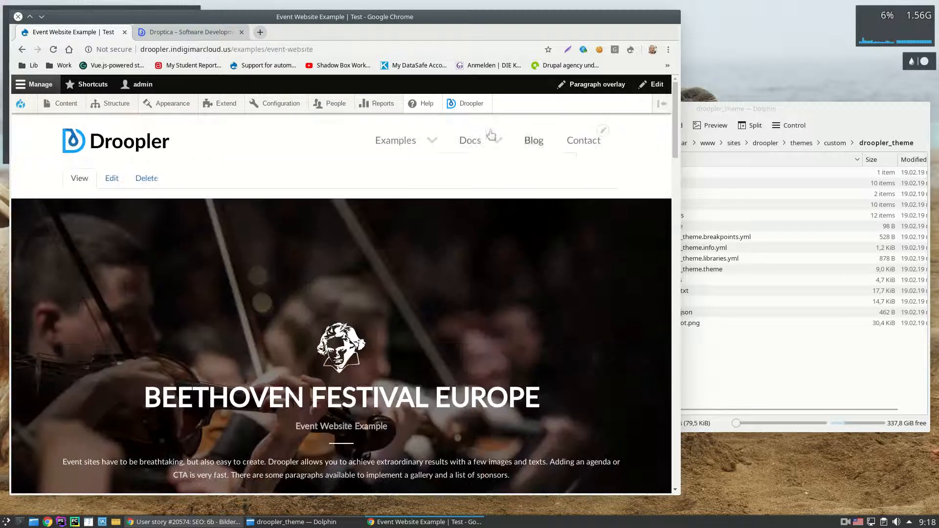
pyautogui.click(423, 214)
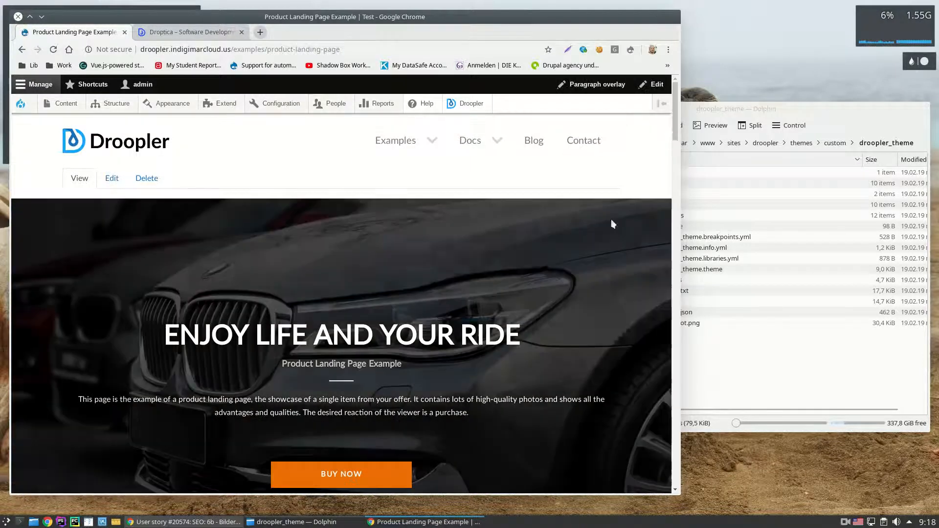
pyautogui.moveTo(674, 135); pyautogui.dragTo(674, 155)
pyautogui.click(342, 325)
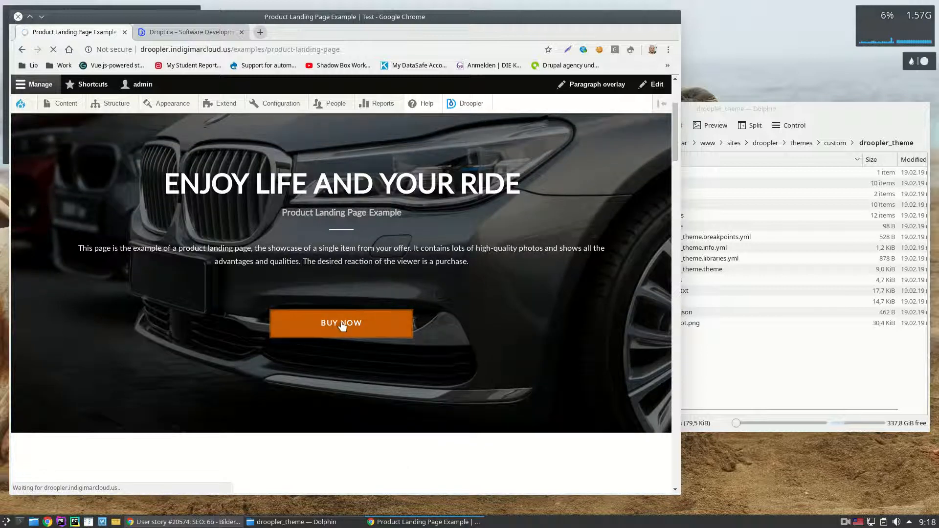
# Step: View the black interior photo with the steering wheel from the product page's tiles gallery enlarged, and close it
pyautogui.scroll(-8, 342, 326)
pyautogui.scroll(-13, 362, 328)
pyautogui.scroll(-14, 362, 328)
pyautogui.scroll(-5, 603, 347)
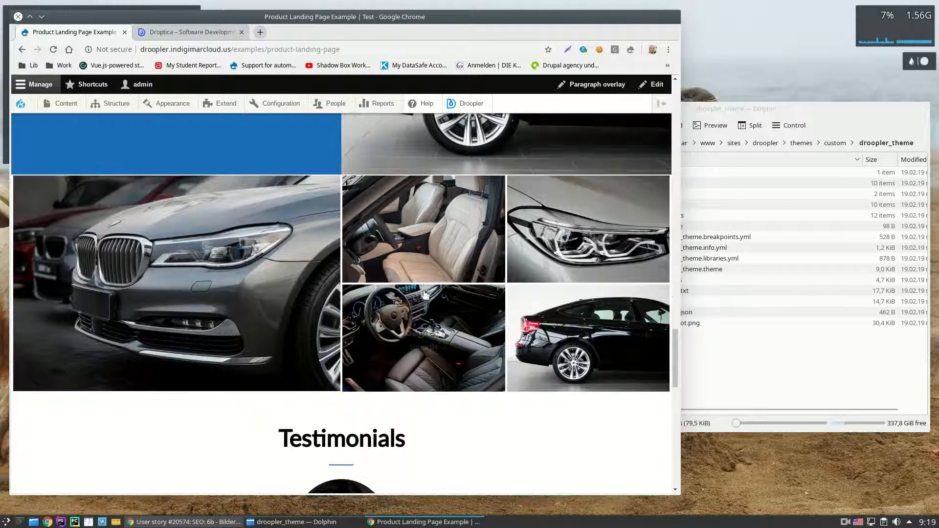
pyautogui.click(399, 342)
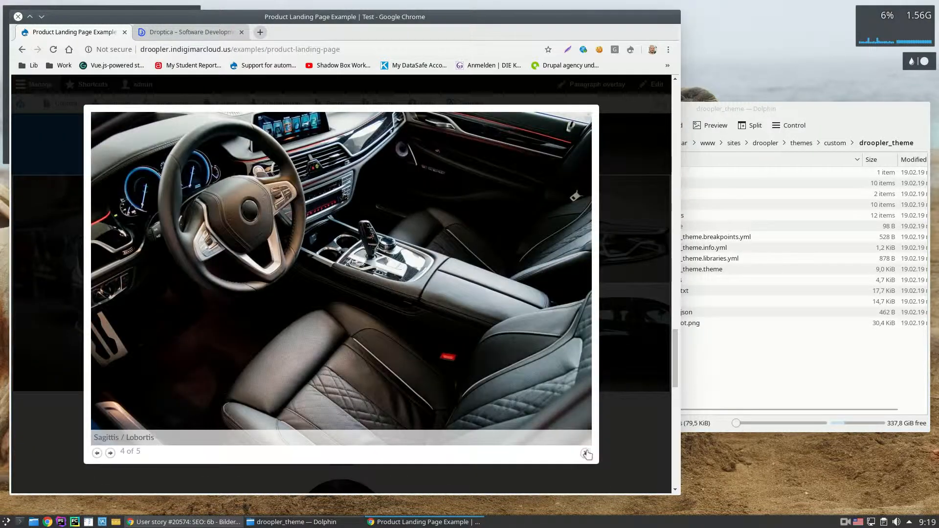
pyautogui.click(589, 454)
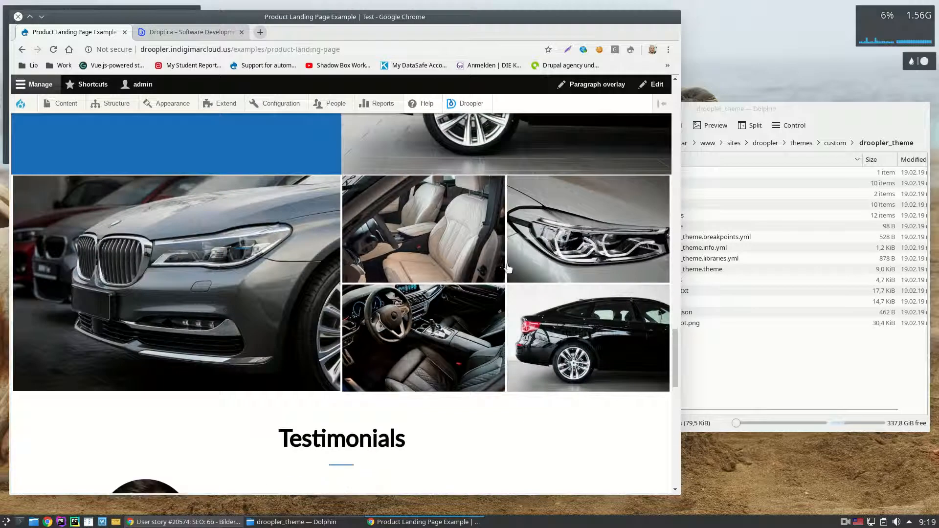
# Step: Enlarge the gallery's black car side-view photo, page forward through the images to the headlight close-up, and close the viewer
pyautogui.click(558, 321)
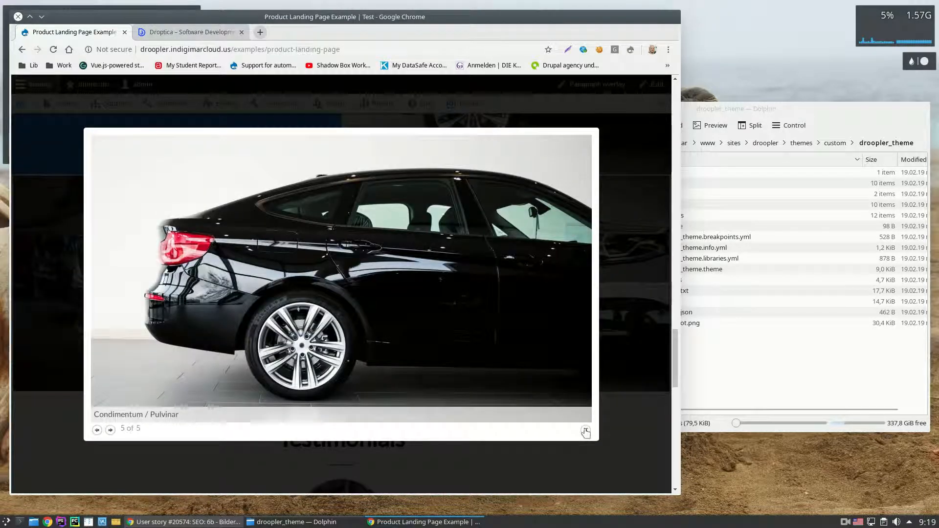
pyautogui.click(110, 430)
pyautogui.click(111, 453)
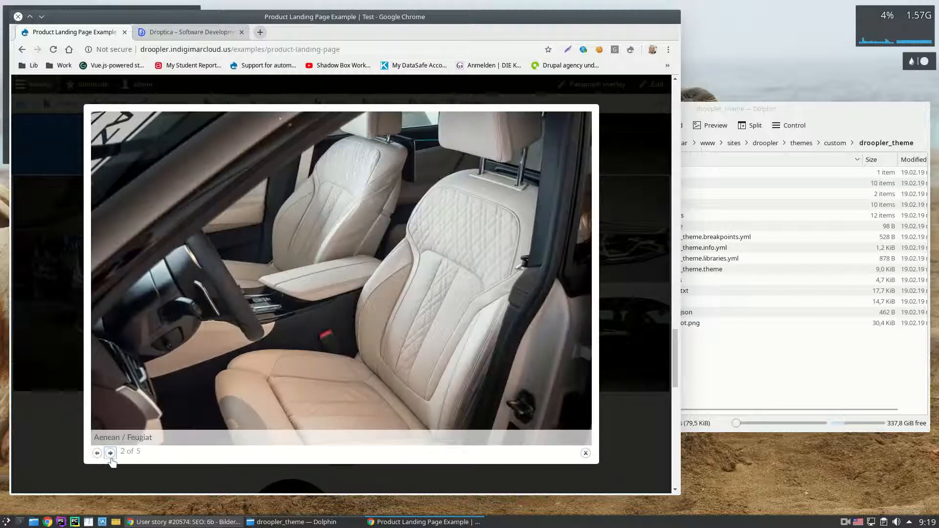
pyautogui.click(110, 450)
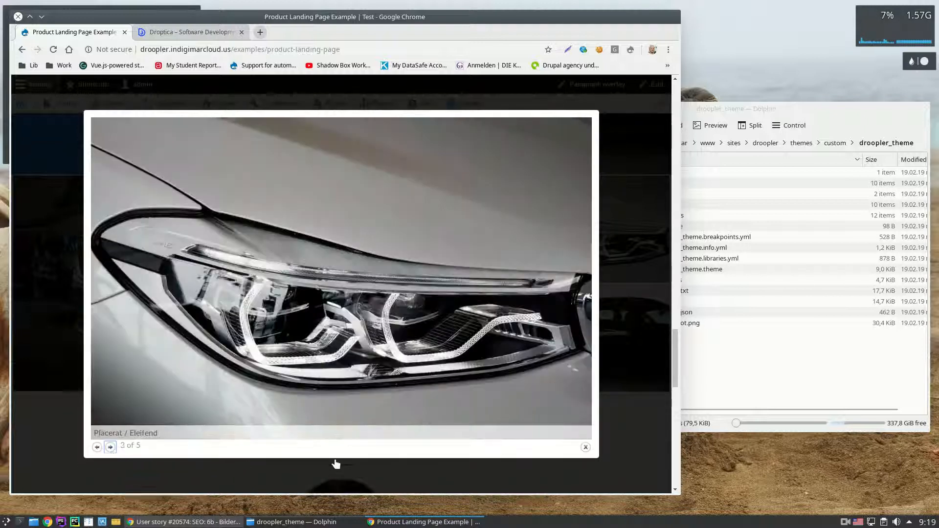
pyautogui.click(586, 449)
# Step: Turn on the paragraph overlay, open the Testimonials paragraph for editing, examine its fields, and close the form without changes
pyautogui.scroll(-5, 566, 416)
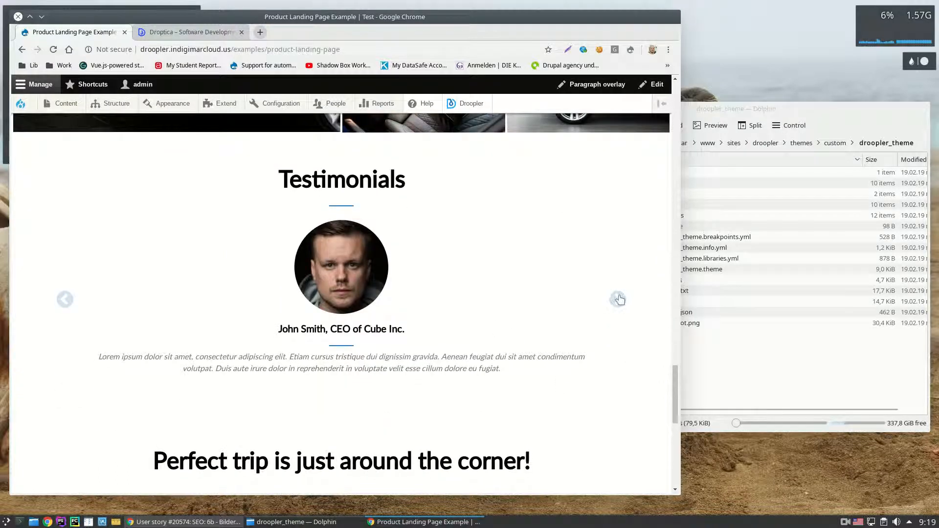
pyautogui.click(598, 84)
pyautogui.moveTo(358, 291)
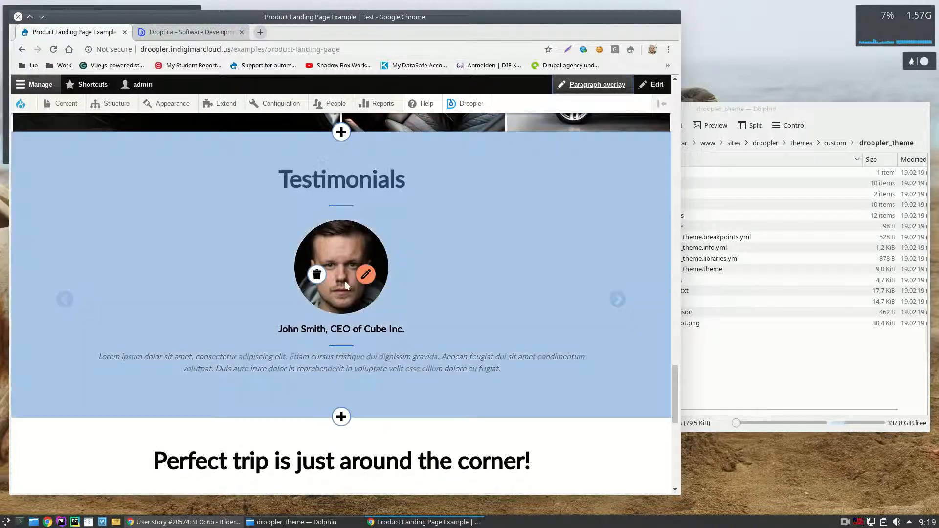
pyautogui.click(366, 275)
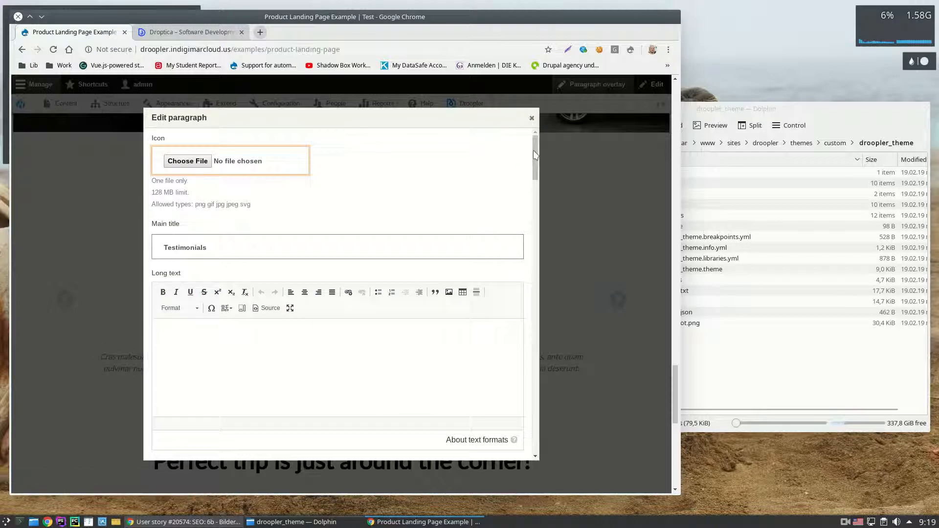
pyautogui.moveTo(535, 155)
pyautogui.mouseDown()
pyautogui.moveTo(545, 398)
pyautogui.moveTo(556, 298)
pyautogui.moveTo(538, 141)
pyautogui.mouseUp()
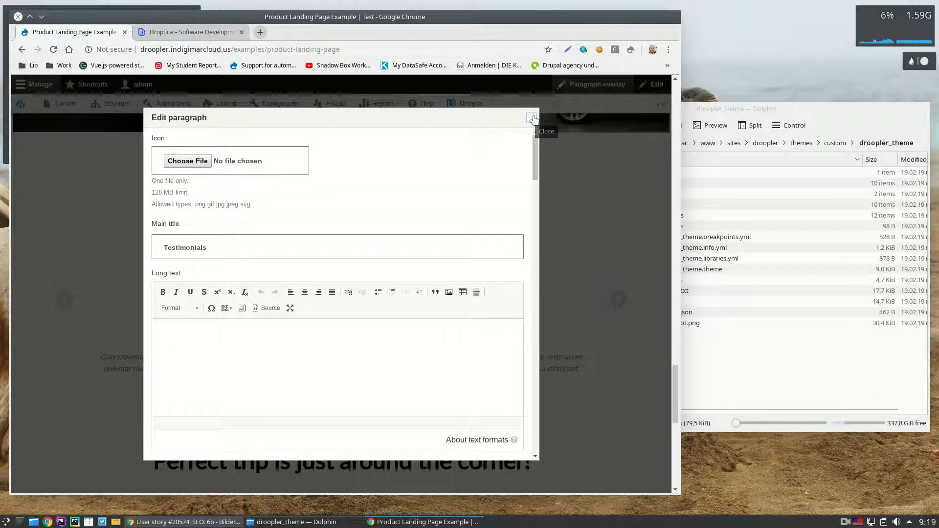
pyautogui.click(532, 118)
# Step: Follow the Contact Us link in the Your Turn banner near the end of the product page
pyautogui.moveTo(678, 384); pyautogui.dragTo(677, 437)
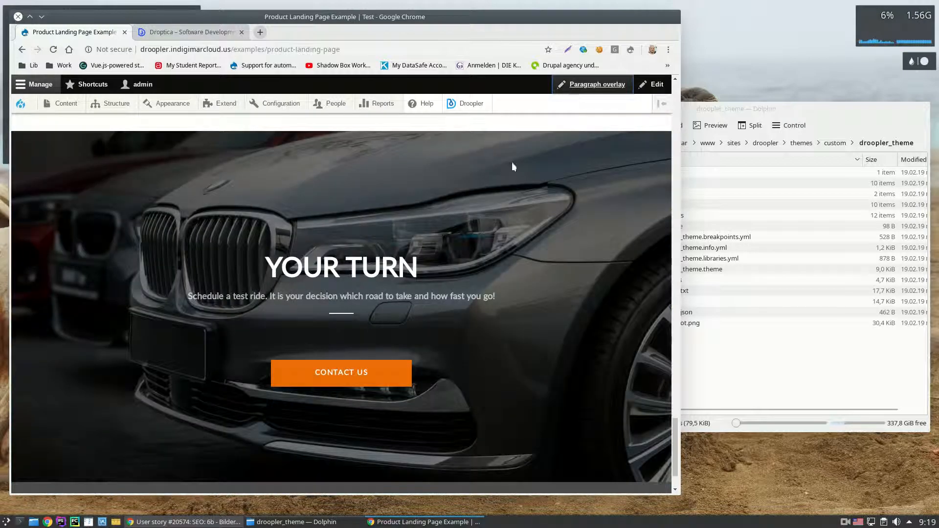
pyautogui.click(364, 370)
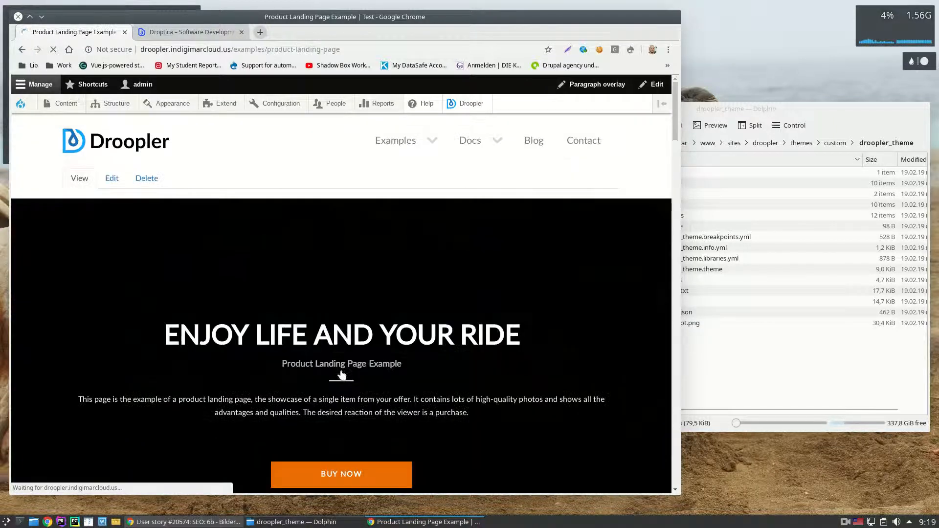
# Step: Open the Educational Website example page
pyautogui.scroll(-5, 342, 375)
pyautogui.scroll(-20, 348, 360)
pyautogui.moveTo(670, 215); pyautogui.dragTo(674, 113)
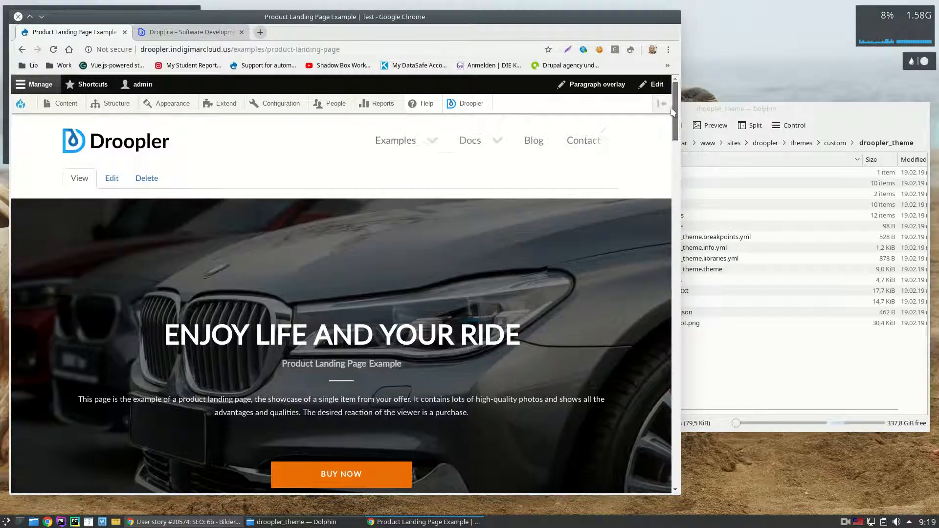
pyautogui.moveTo(397, 146)
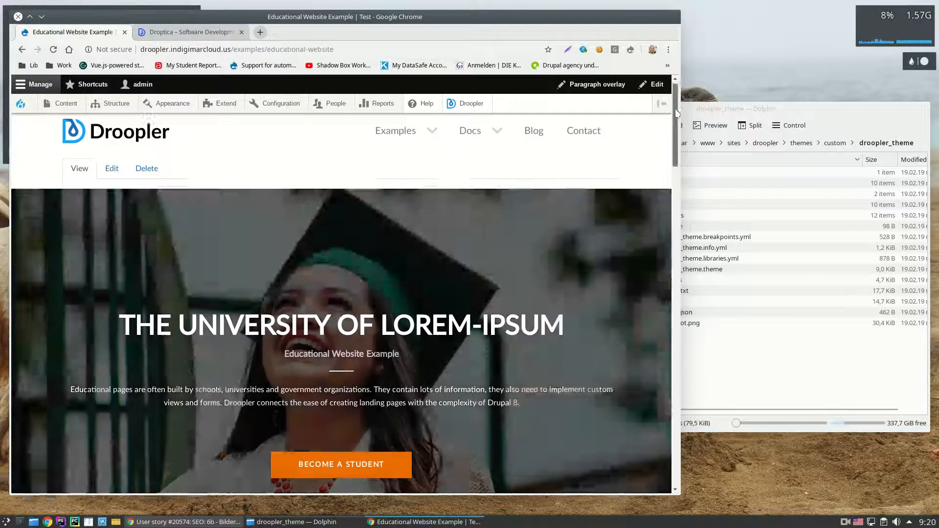
# Step: Turn on the paragraph overlay on the educational page and open the counters paragraph below the entrance exam form for editing
pyautogui.moveTo(675, 129); pyautogui.dragTo(682, 282)
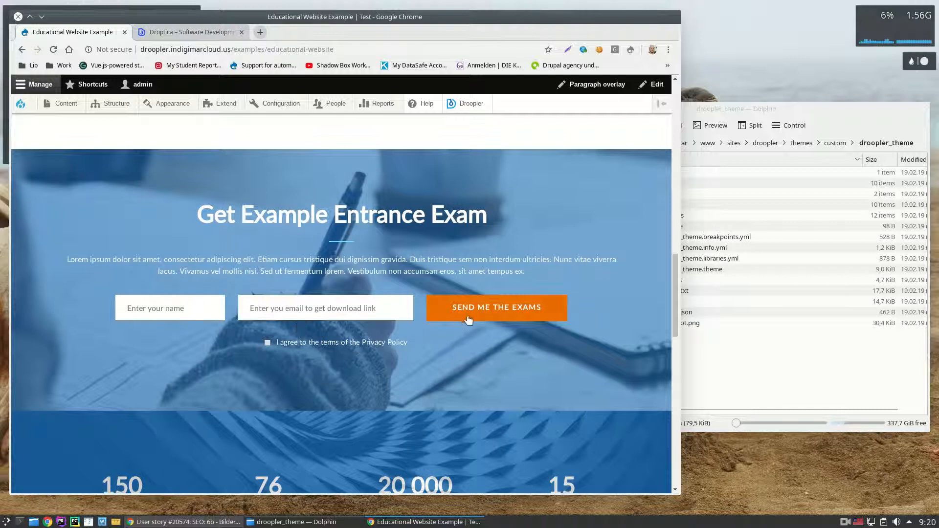
pyautogui.scroll(-4, 385, 300)
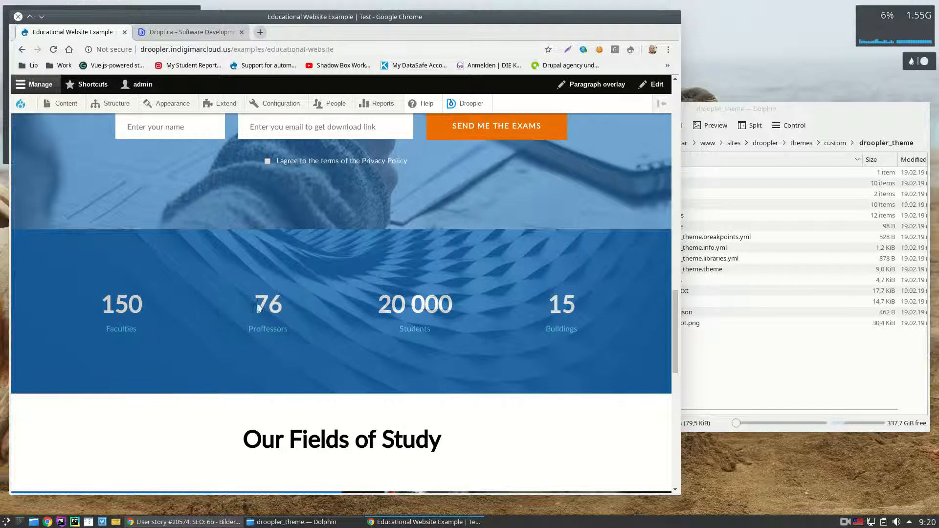
pyautogui.scroll(1, 365, 316)
pyautogui.click(592, 83)
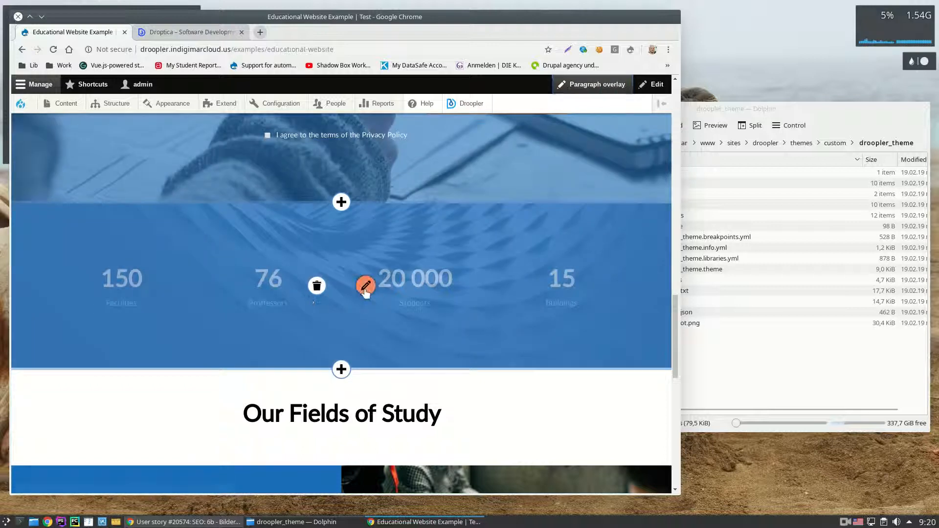
pyautogui.click(366, 286)
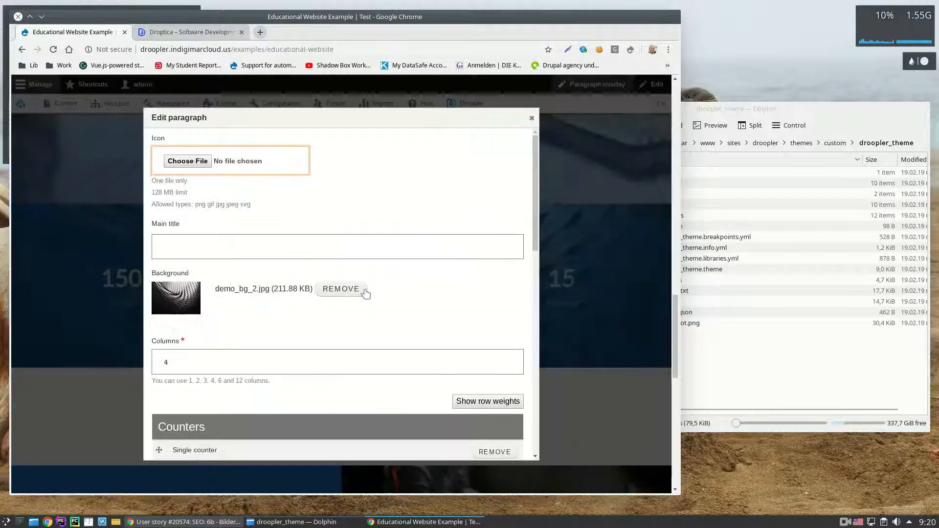
# Step: Examine the counters paragraph's background, columns and single counter fields, and close the form without changes
pyautogui.scroll(-2, 363, 296)
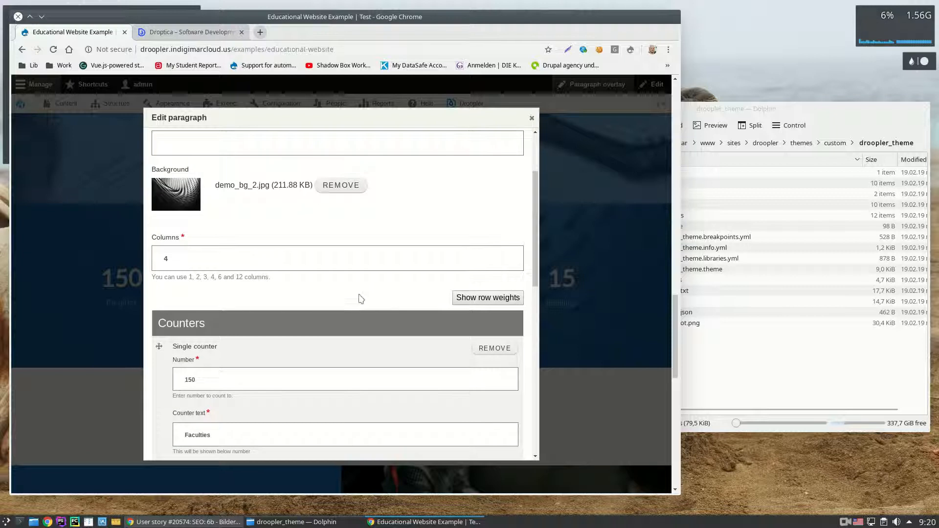
pyautogui.scroll(2, 219, 354)
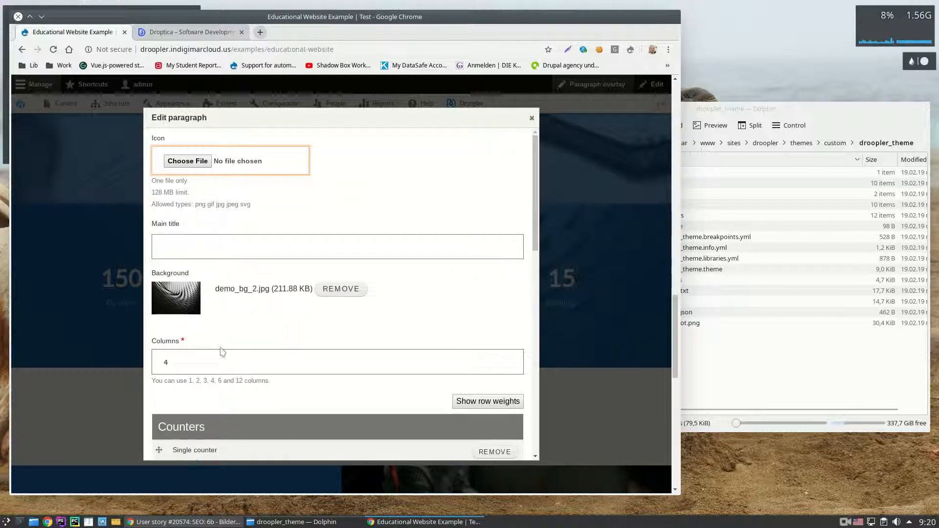
pyautogui.scroll(-8, 223, 351)
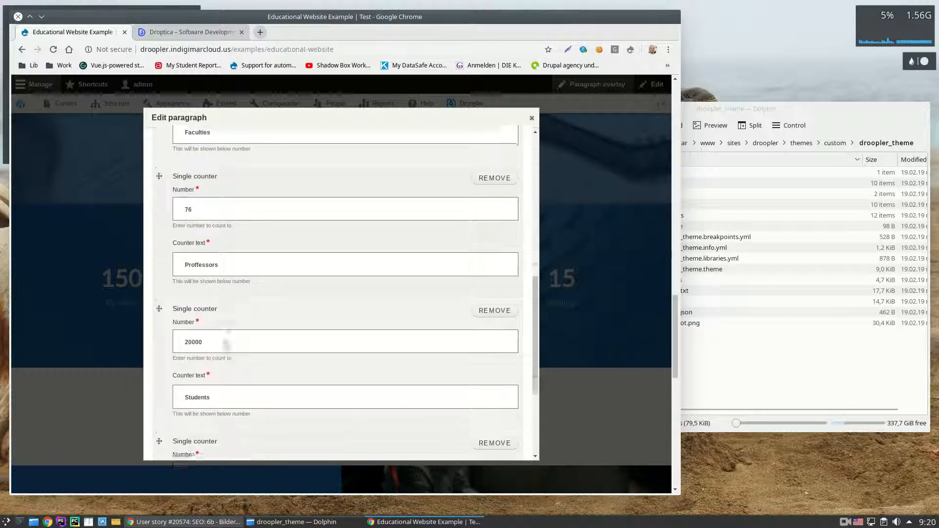
pyautogui.scroll(2, 224, 337)
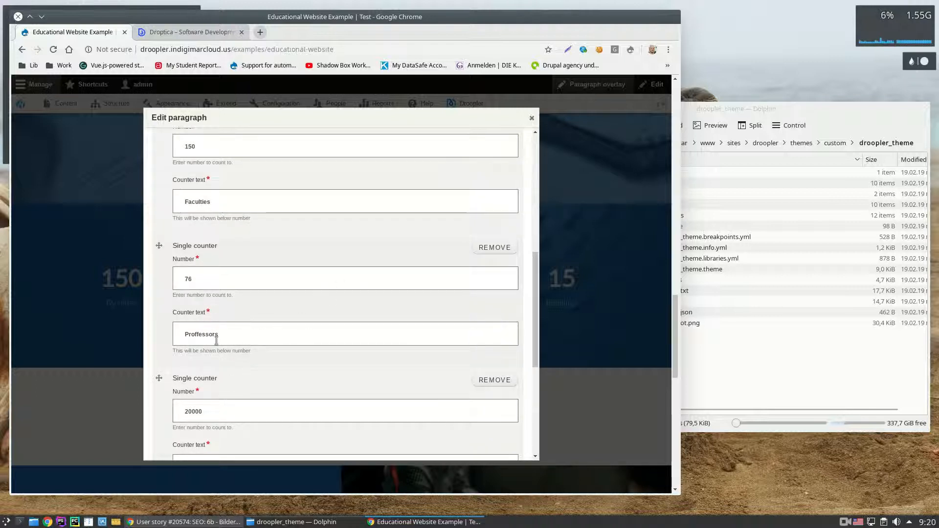
pyautogui.scroll(-5, 242, 337)
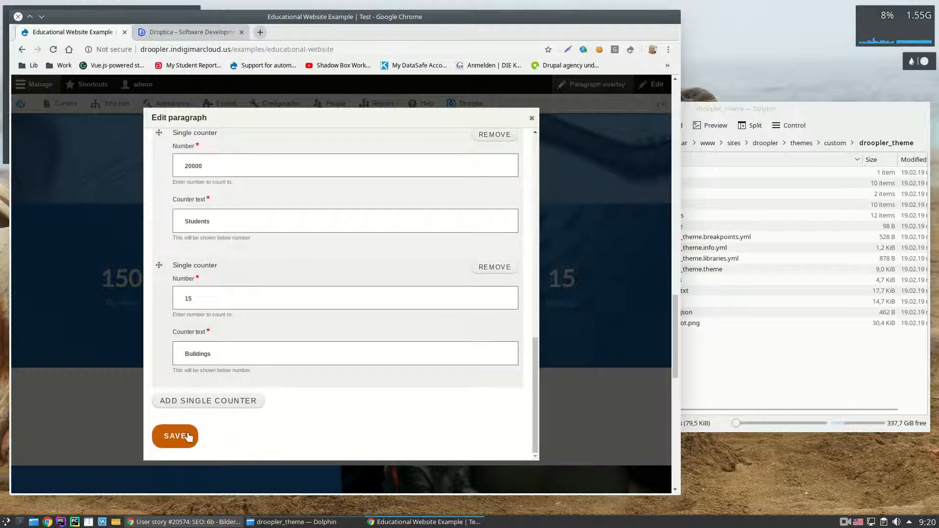
pyautogui.scroll(3, 410, 276)
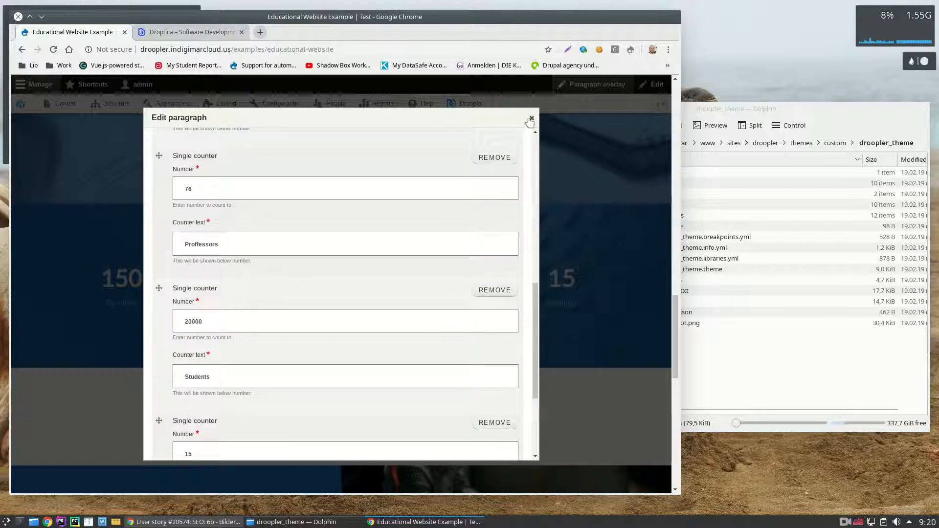
pyautogui.click(530, 119)
# Step: Go to the site's Blog page and open the article Example Blog Post 1
pyautogui.scroll(-3, 579, 316)
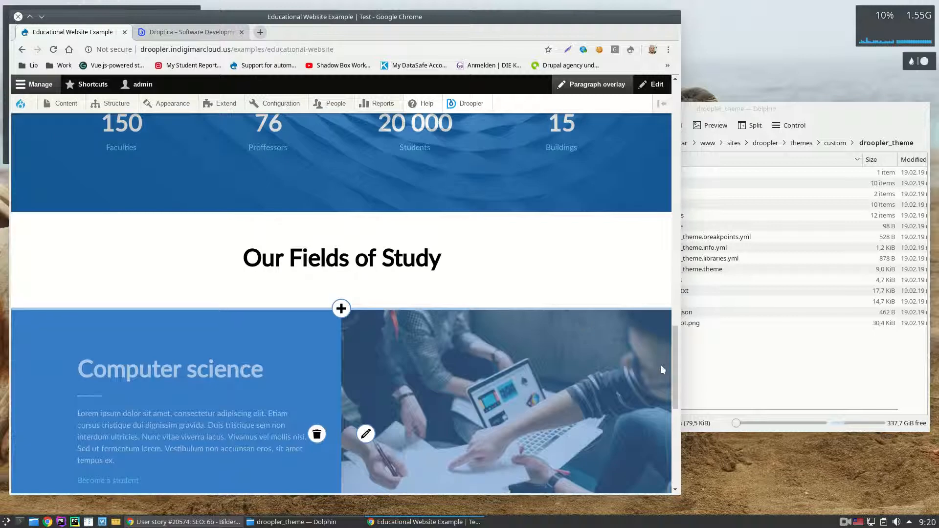
pyautogui.moveTo(676, 373); pyautogui.dragTo(686, 114)
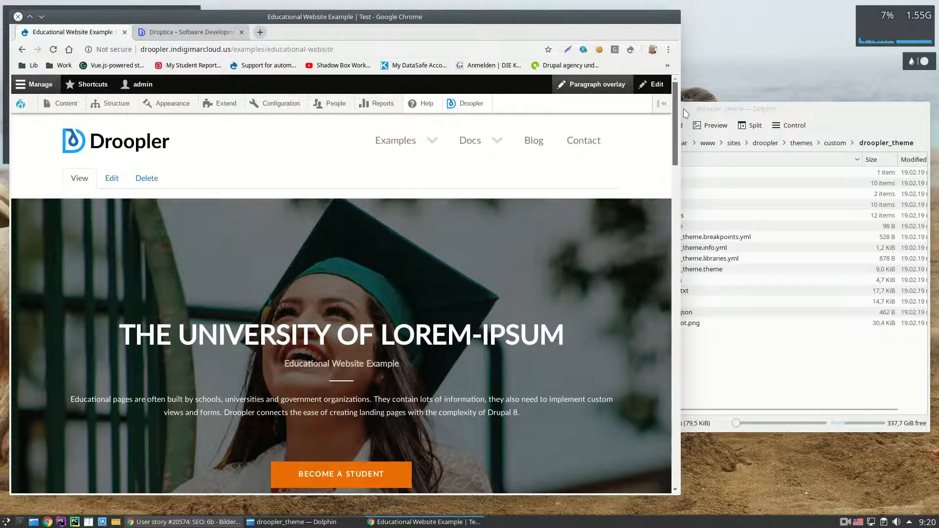
pyautogui.click(538, 142)
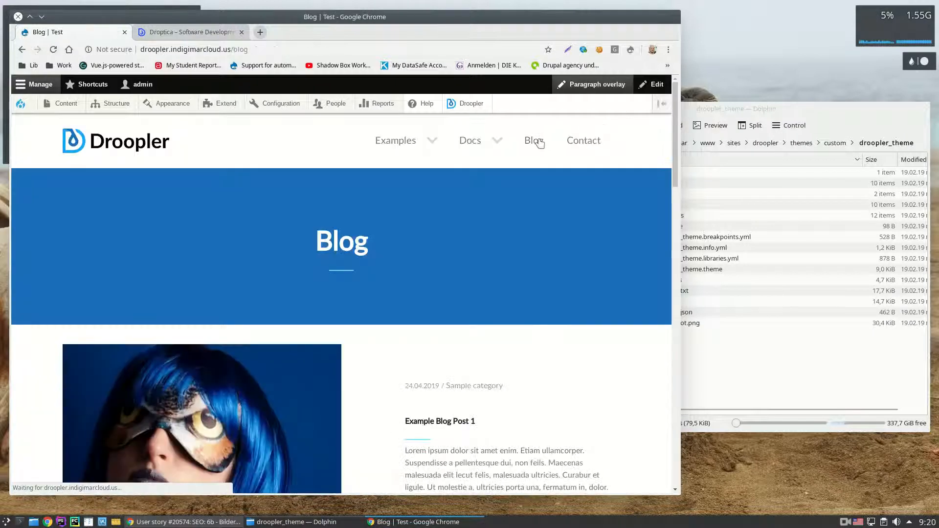
pyautogui.scroll(-3, 445, 293)
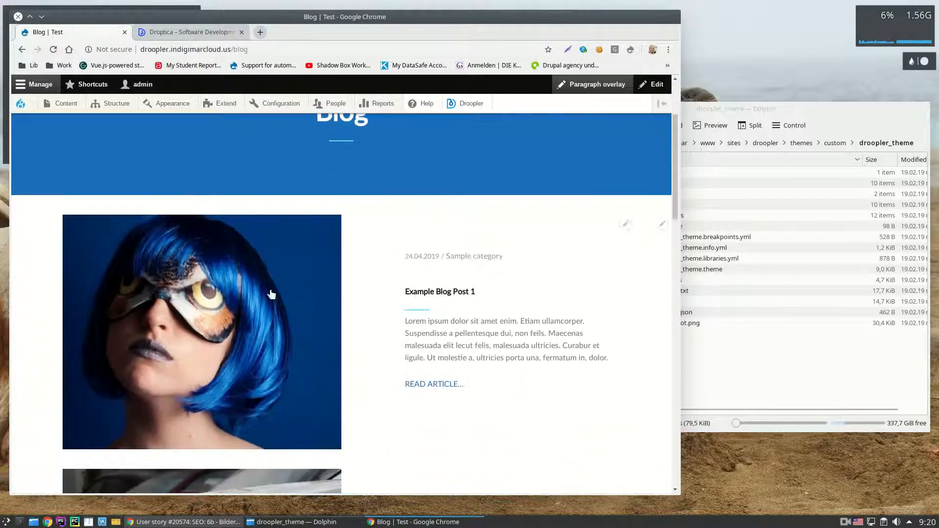
pyautogui.scroll(-1, 342, 352)
pyautogui.click(451, 267)
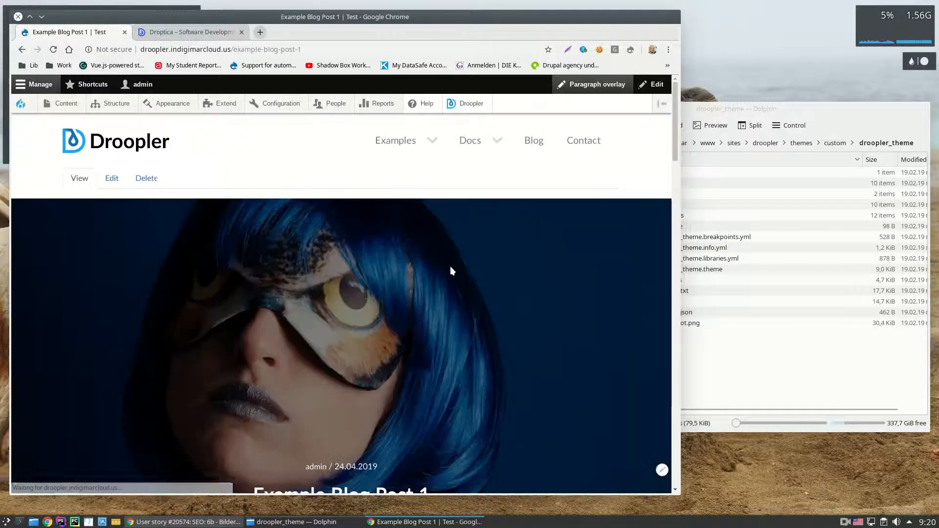
# Step: Look through the blog post's header, text and image sections down to the footer, and return to its beginning
pyautogui.scroll(-4, 441, 291)
pyautogui.scroll(-1, 514, 274)
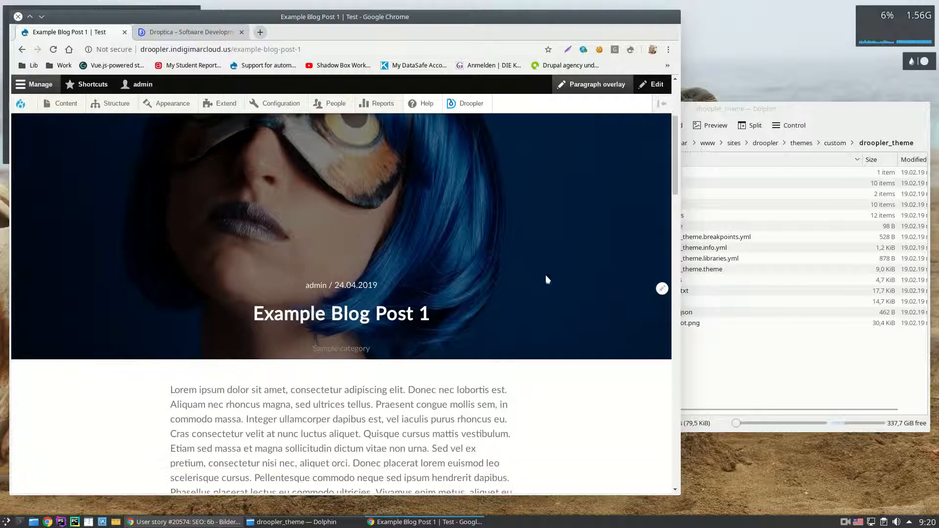
pyautogui.click(675, 239)
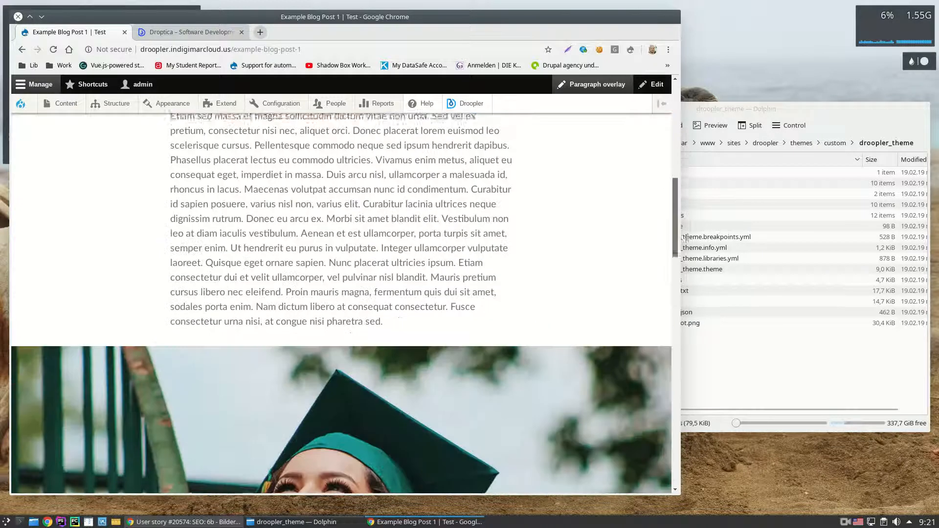
pyautogui.moveTo(687, 229); pyautogui.dragTo(686, 225)
pyautogui.scroll(-15, 439, 430)
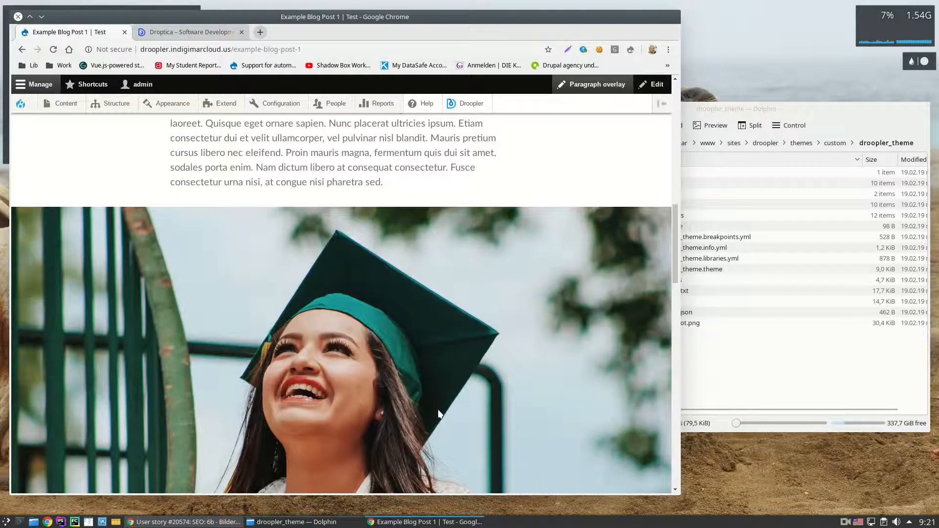
pyautogui.scroll(-18, 514, 401)
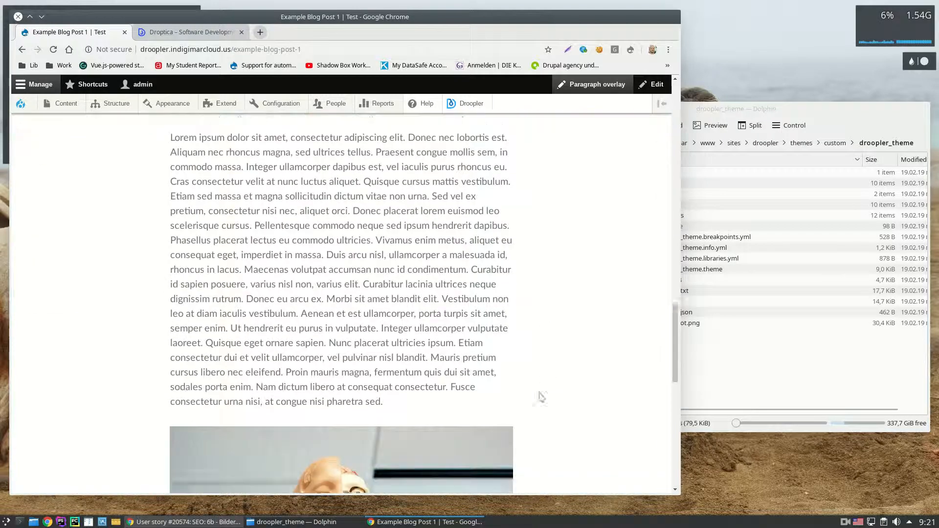
pyautogui.scroll(-15, 539, 399)
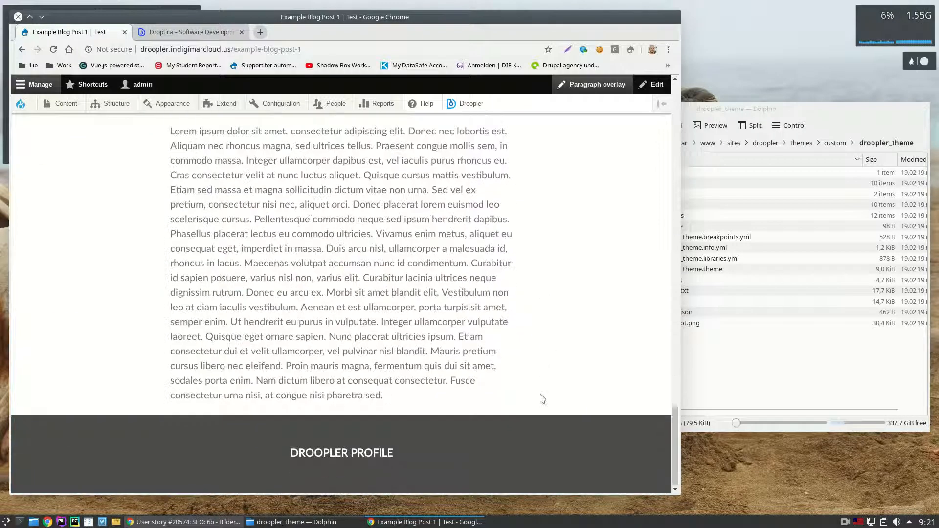
pyautogui.moveTo(677, 431); pyautogui.dragTo(684, 97)
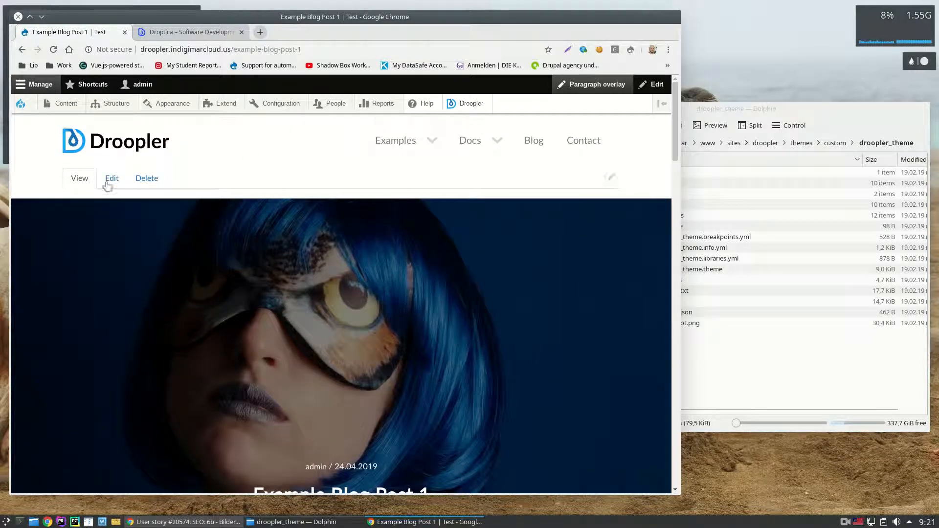
pyautogui.scroll(-3, 186, 233)
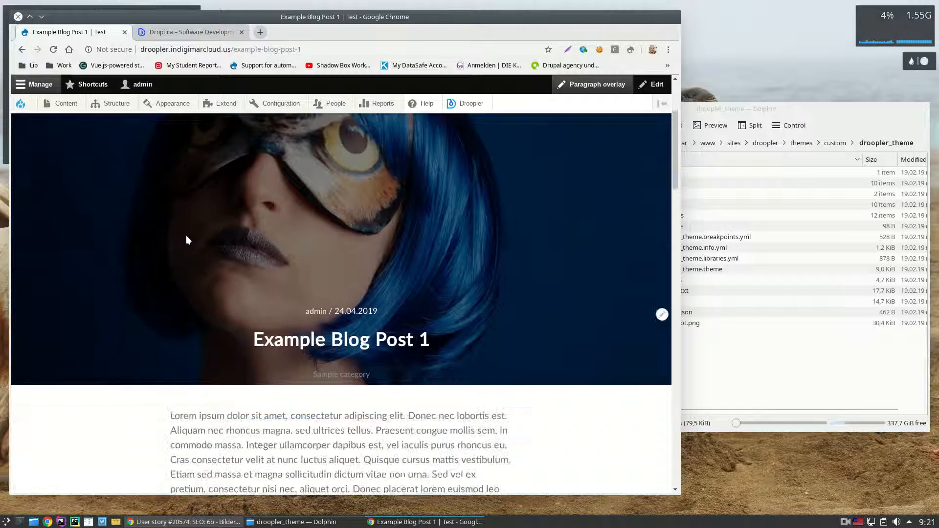
pyautogui.scroll(-10, 187, 240)
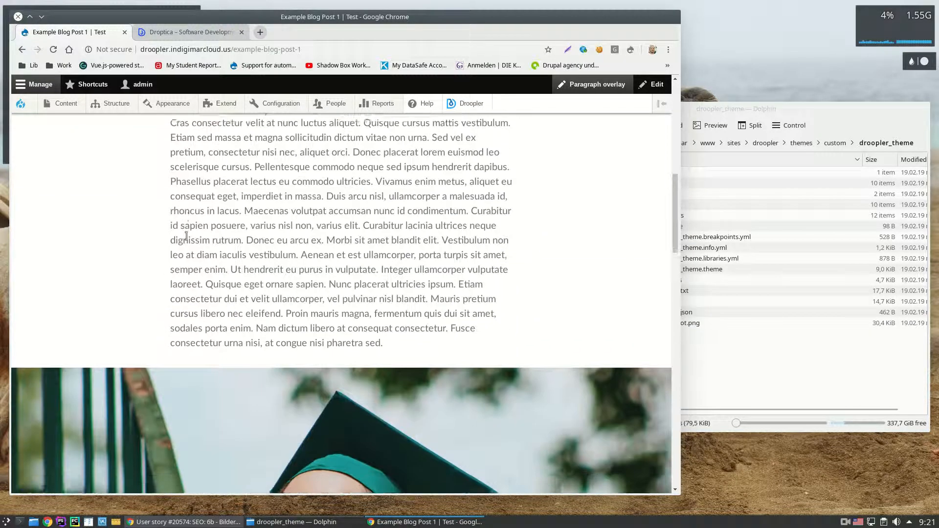
pyautogui.scroll(-4, 189, 242)
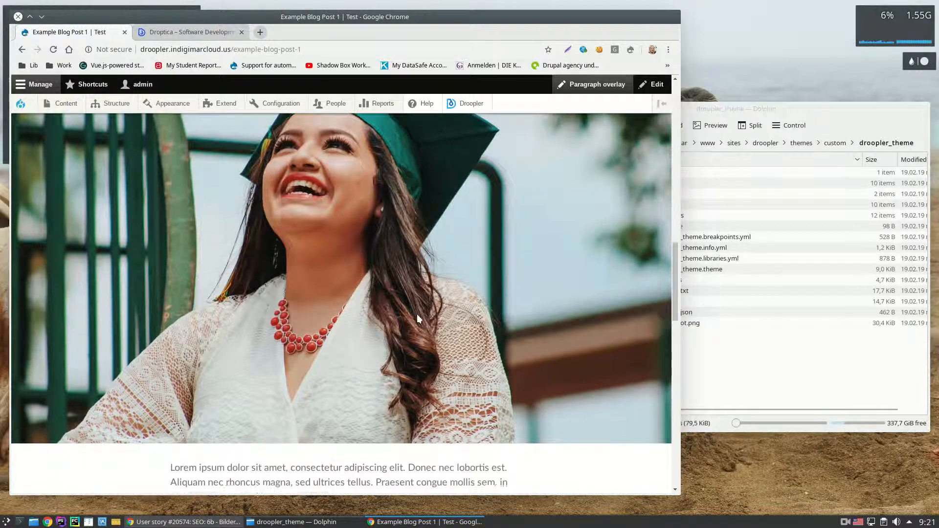
pyautogui.scroll(-8, 416, 315)
pyautogui.moveTo(676, 347); pyautogui.dragTo(664, 118)
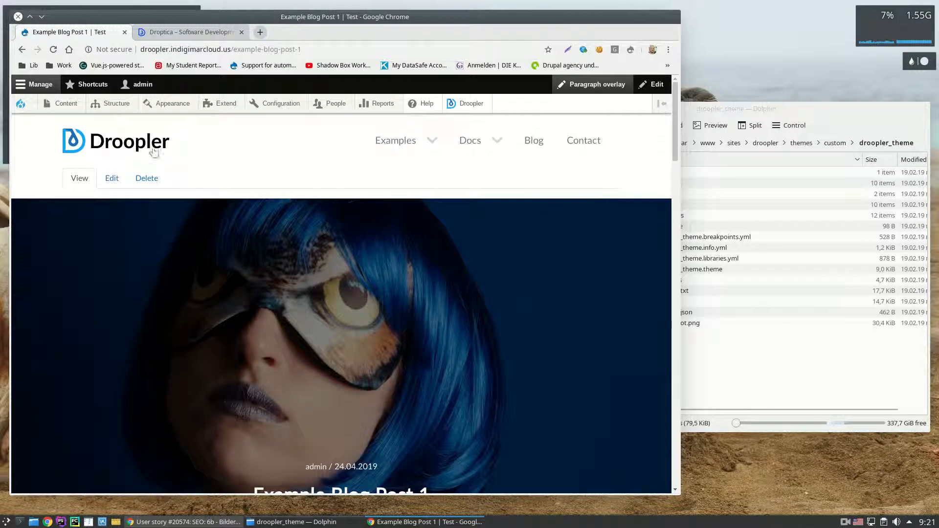
# Step: Open Example Blog Post 1 for editing and examine its fields, blog sections and the section types that can be added
pyautogui.click(112, 180)
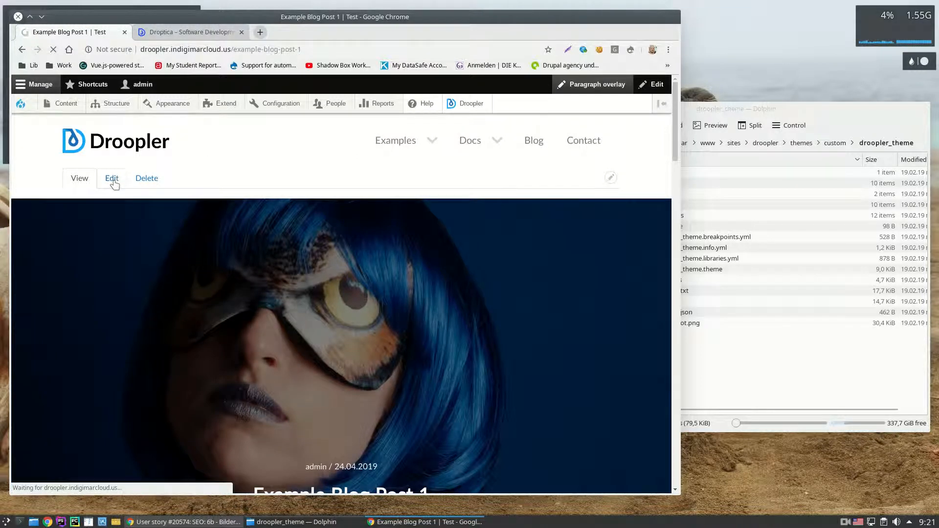
pyautogui.scroll(-3, 132, 210)
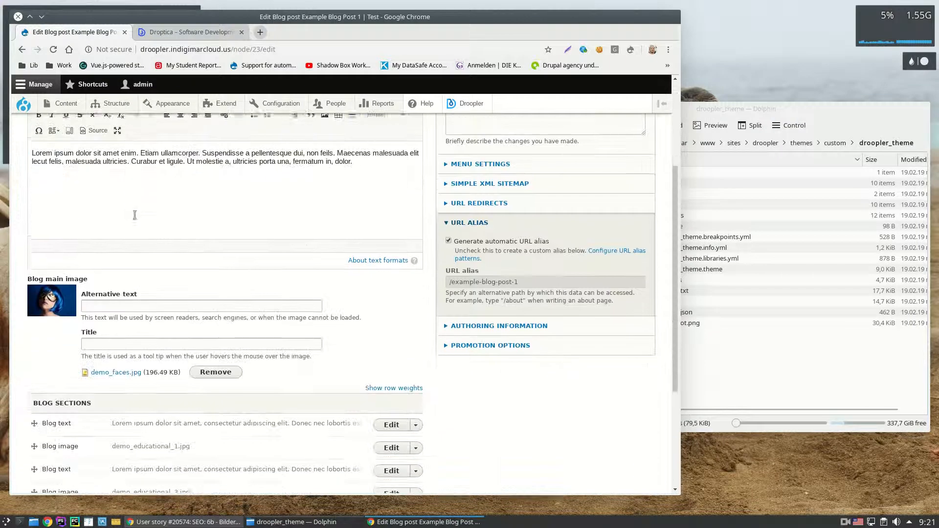
pyautogui.scroll(-3, 132, 210)
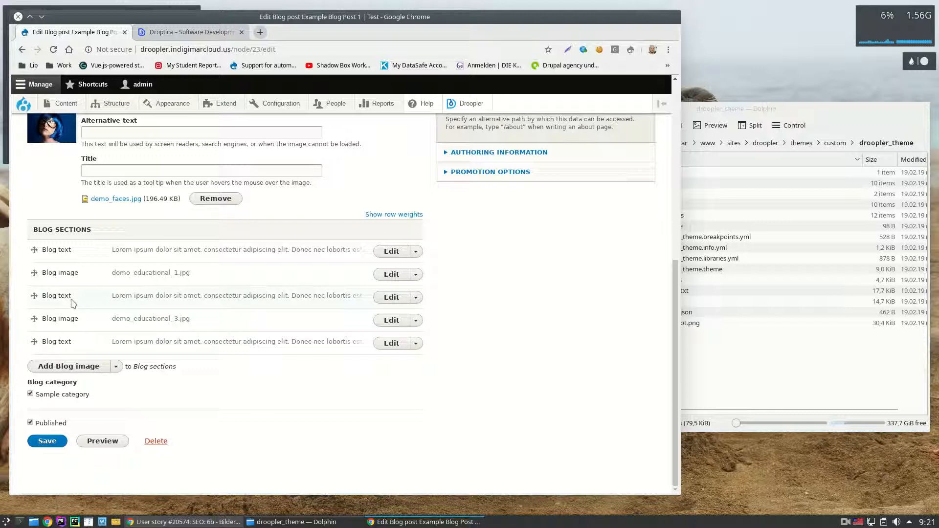
pyautogui.click(116, 368)
pyautogui.scroll(3, 236, 379)
pyautogui.scroll(5, 237, 363)
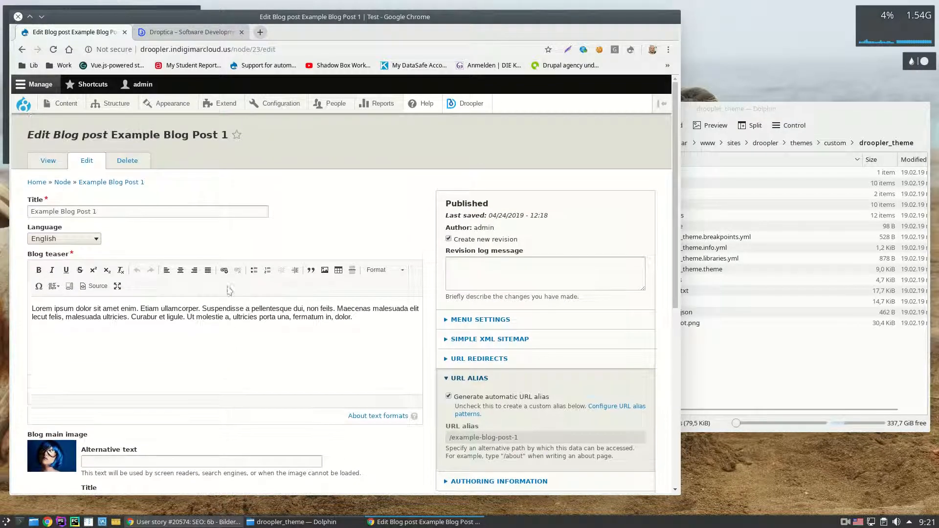
# Step: Return to the site's home page and look over the welcome banner and the Why Droopler? section
pyautogui.click(22, 106)
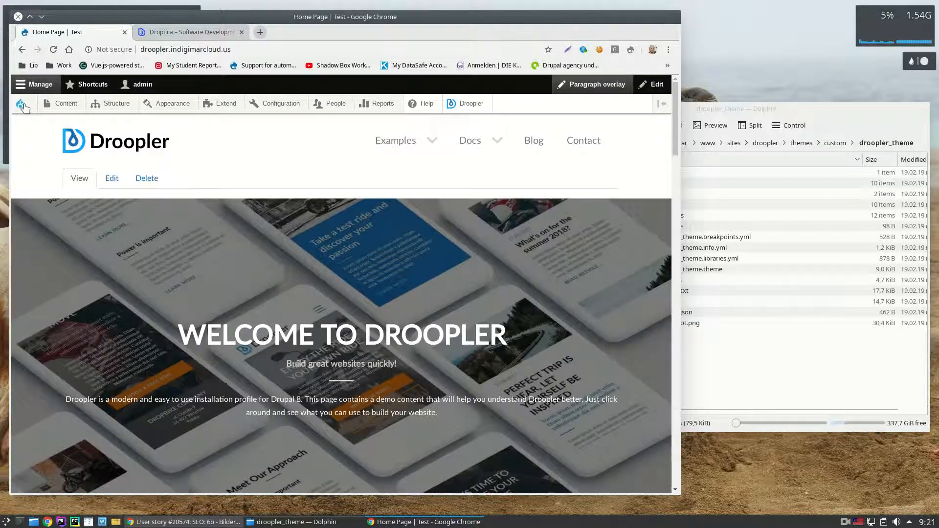
pyautogui.moveTo(107, 228)
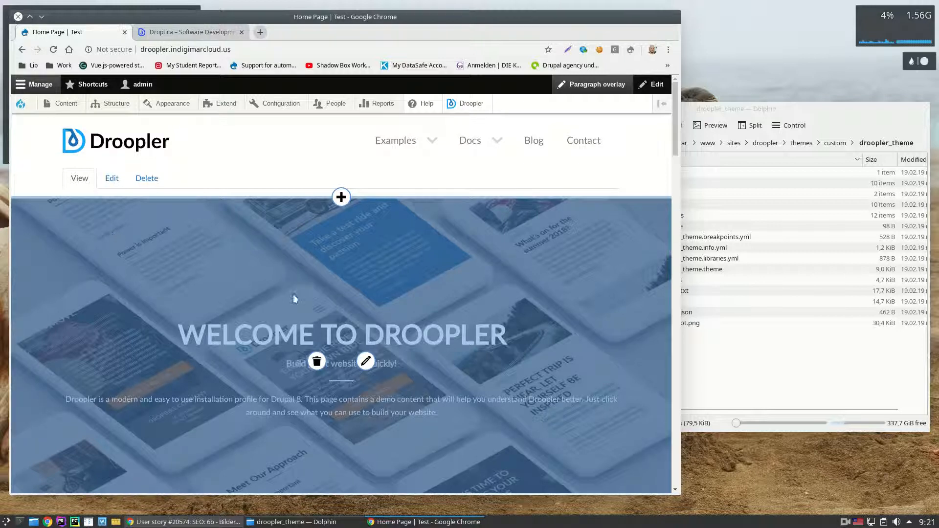
pyautogui.scroll(-7, 267, 302)
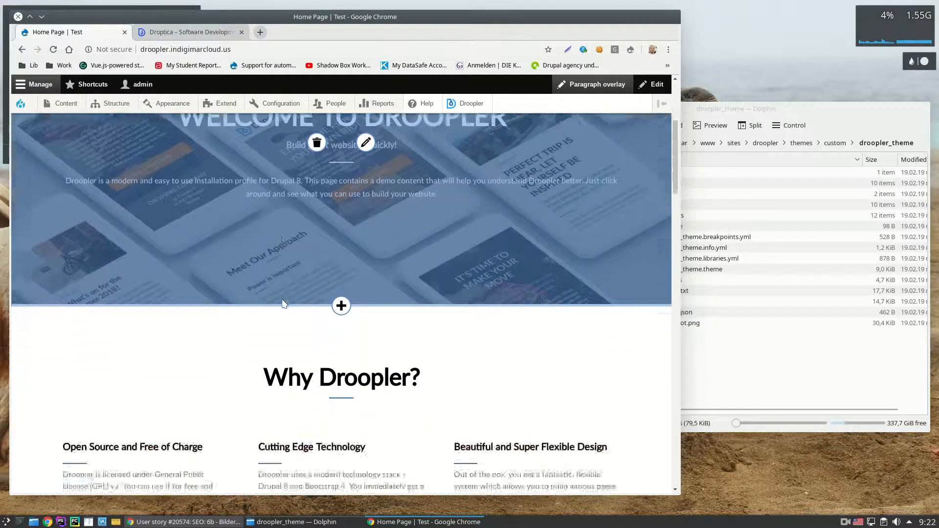
pyautogui.scroll(-7, 282, 304)
pyautogui.scroll(4, 279, 305)
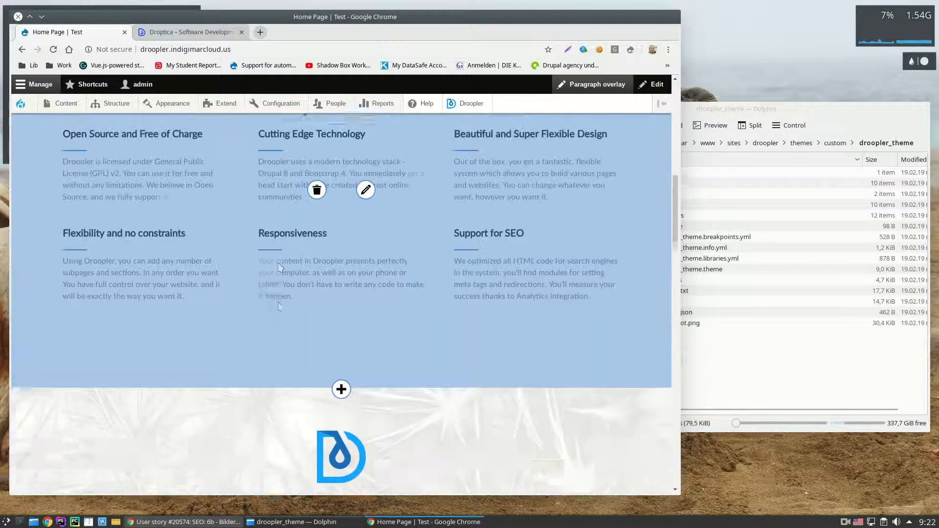
# Step: Open the Droopler Support page from the site administration and examine its support and GitHub links
pyautogui.scroll(2, 278, 306)
pyautogui.scroll(3, 279, 307)
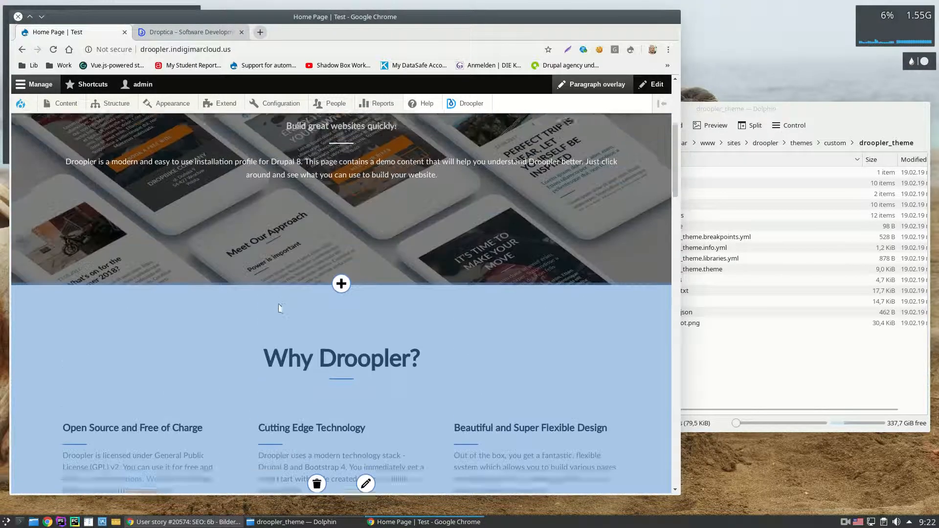
pyautogui.scroll(5, 281, 308)
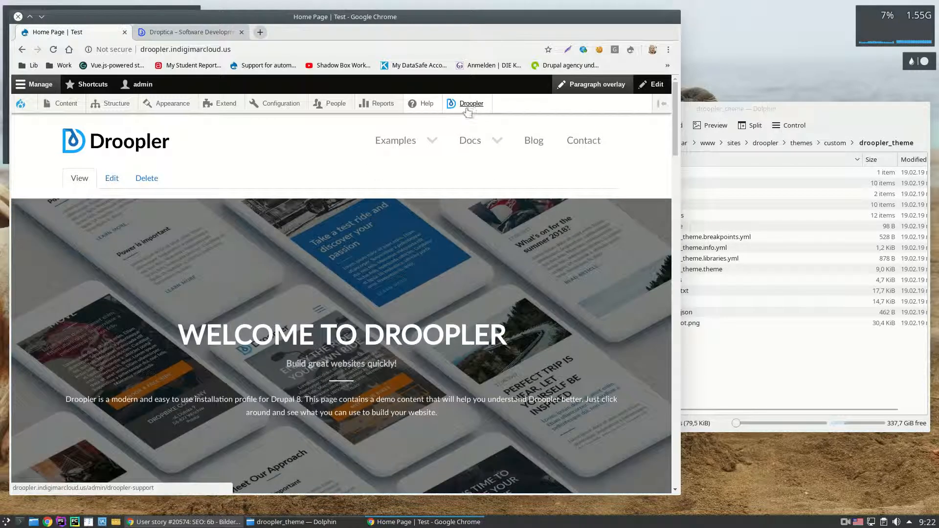
pyautogui.click(468, 112)
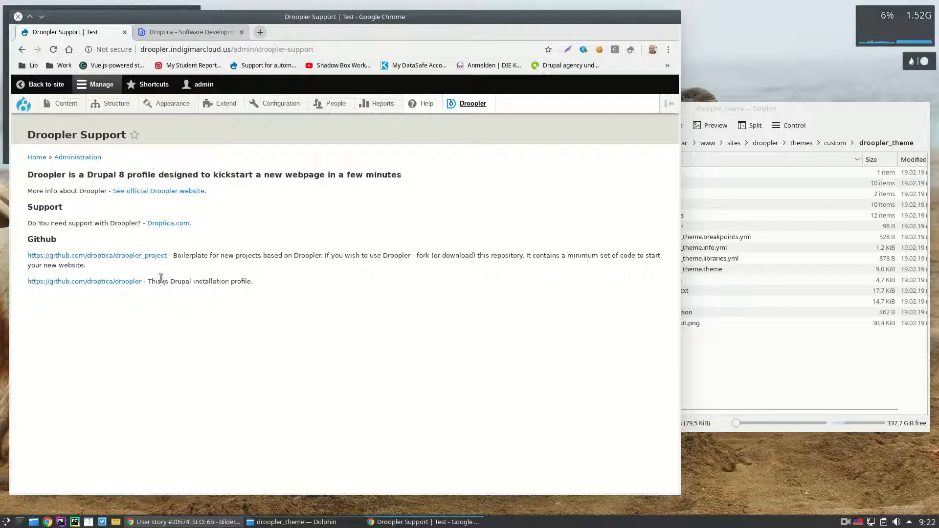
# Step: Open the site's Extend page and examine the modules in the Droopler, Fields and Field Types groups
pyautogui.click(232, 104)
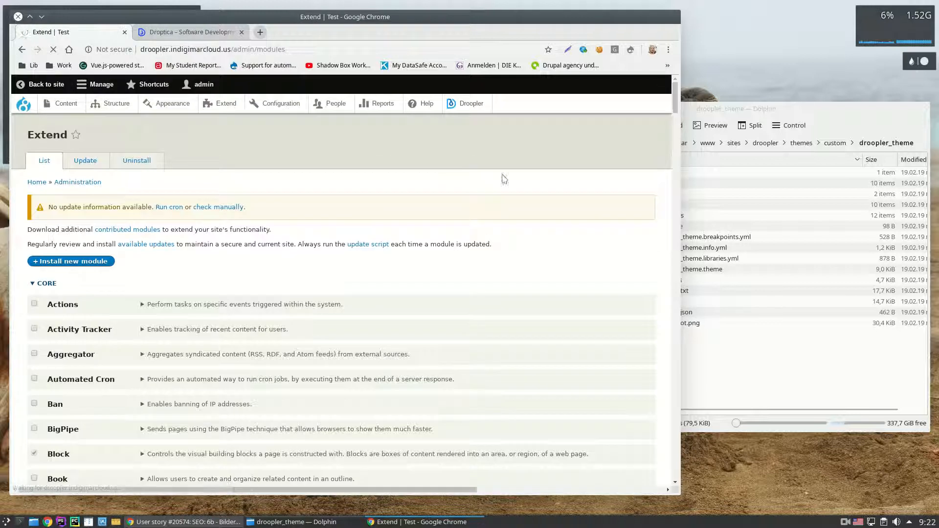
pyautogui.click(677, 140)
pyautogui.moveTo(677, 139); pyautogui.dragTo(688, 289)
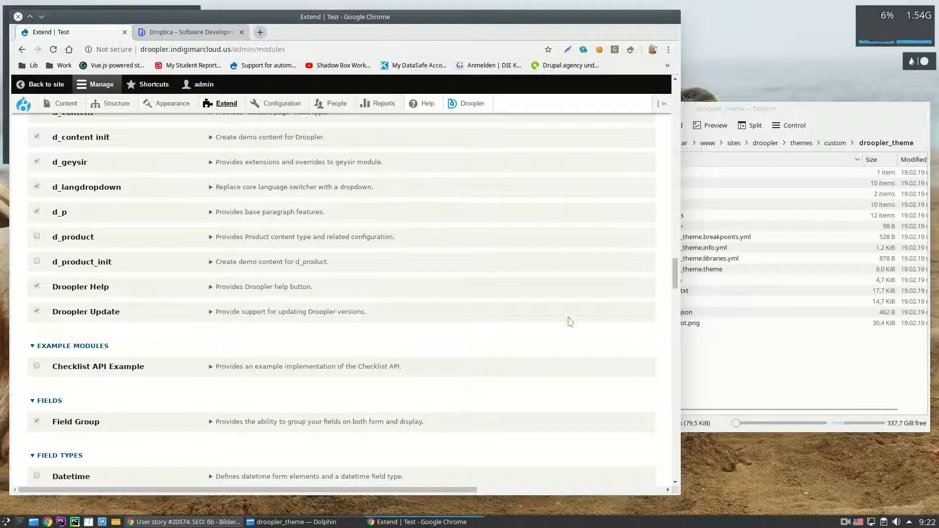
pyautogui.scroll(3, 91, 283)
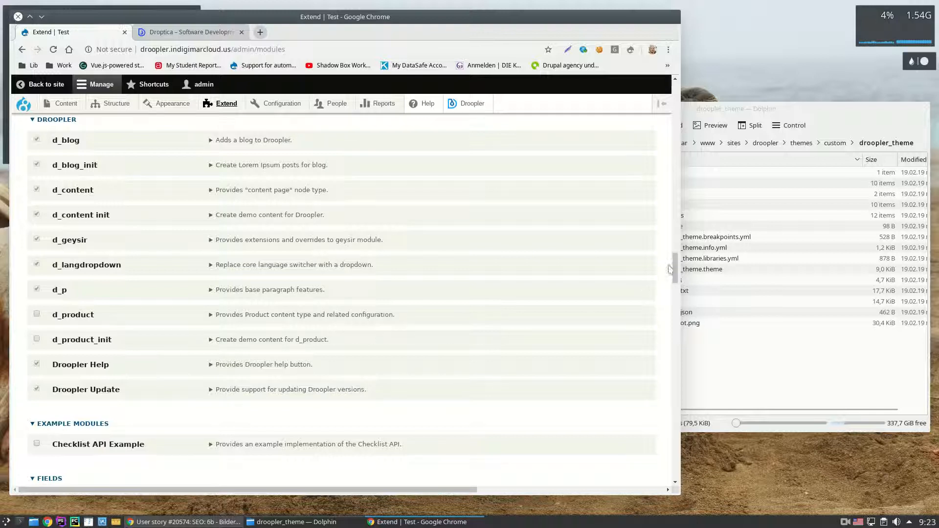
pyautogui.scroll(-4, 676, 275)
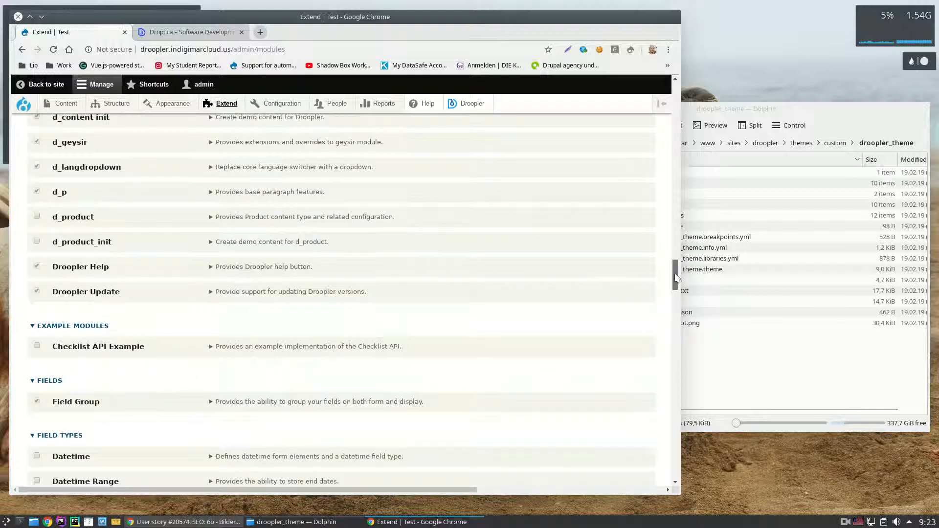
pyautogui.scroll(-1, 676, 277)
pyautogui.moveTo(676, 279); pyautogui.dragTo(675, 287)
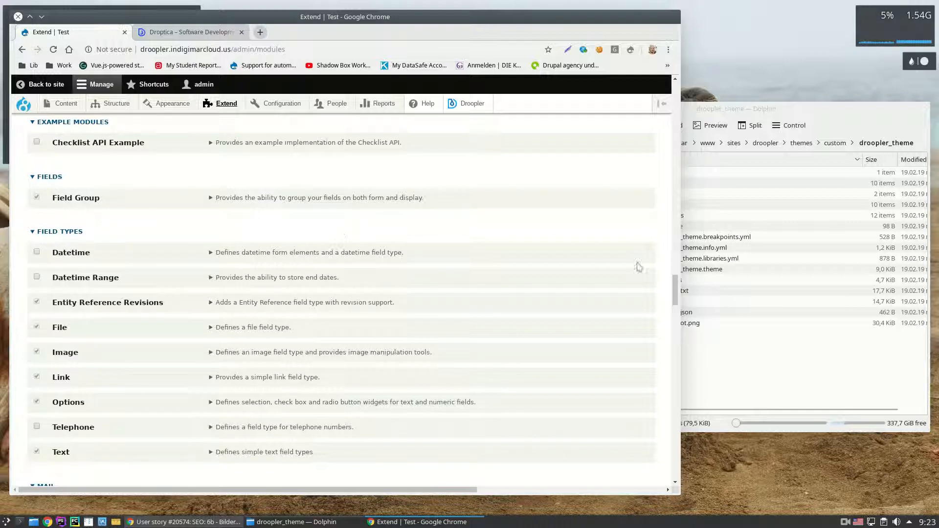
pyautogui.moveTo(676, 289)
pyautogui.mouseDown()
pyautogui.moveTo(681, 318)
pyautogui.moveTo(684, 279)
pyautogui.mouseUp()
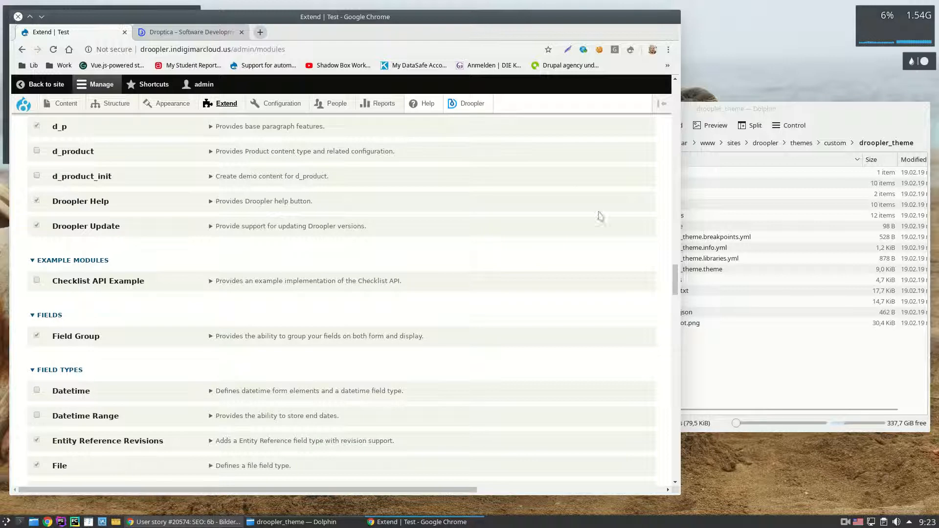
# Step: Examine the modules in the Paragraphs, Search and SEO groups and return to the beginning of the module list
pyautogui.moveTo(675, 275); pyautogui.dragTo(690, 384)
pyautogui.scroll(3, 212, 249)
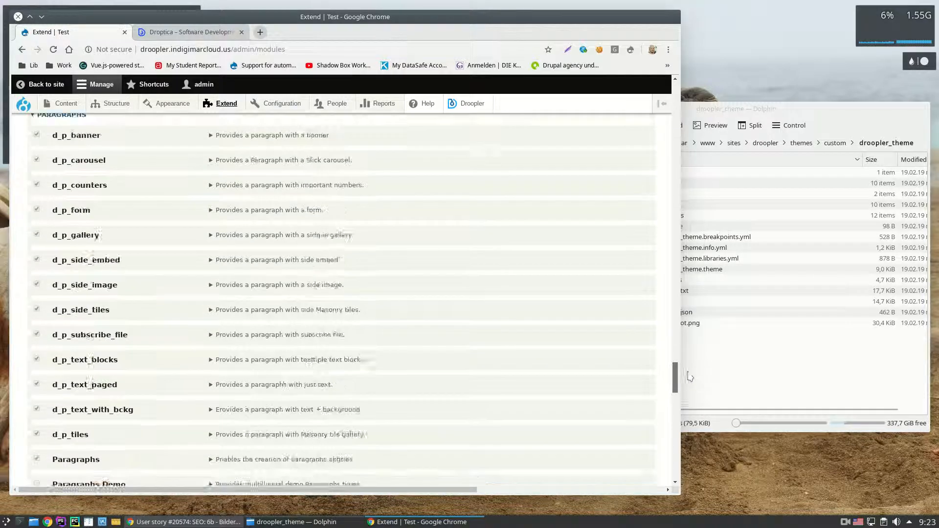
pyautogui.scroll(-3, 61, 260)
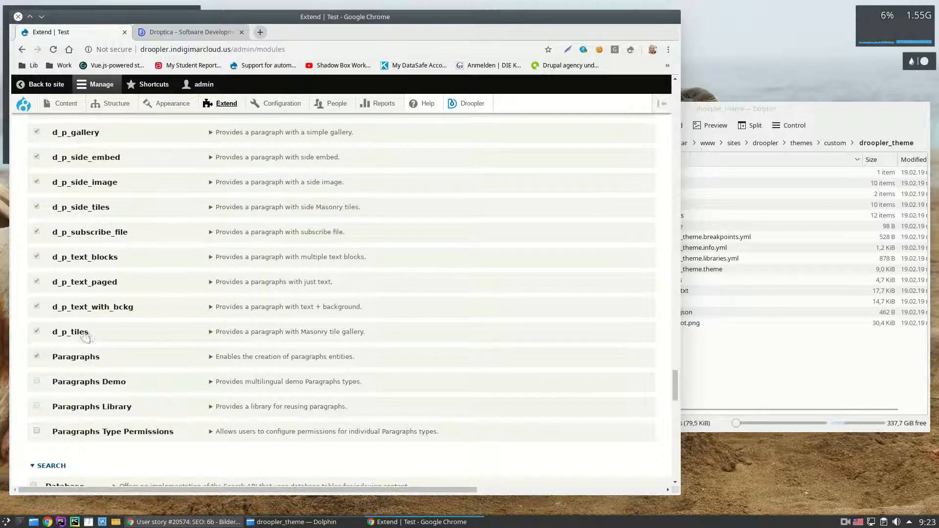
pyautogui.scroll(2, 96, 337)
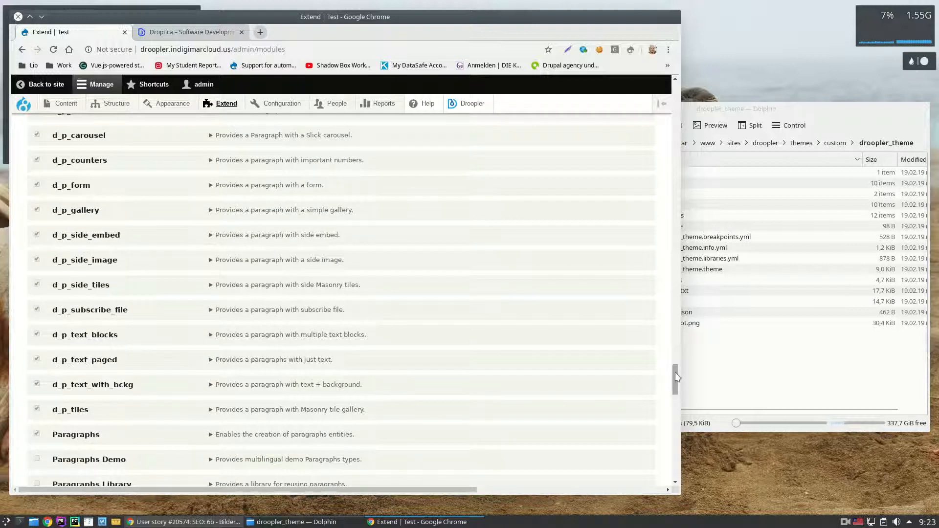
pyautogui.moveTo(676, 377); pyautogui.dragTo(675, 407)
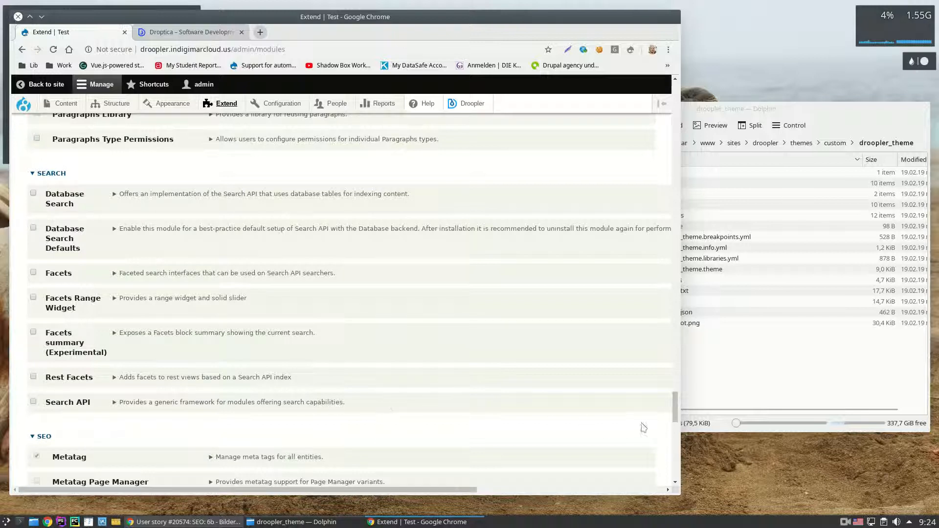
pyautogui.moveTo(676, 406); pyautogui.dragTo(682, 99)
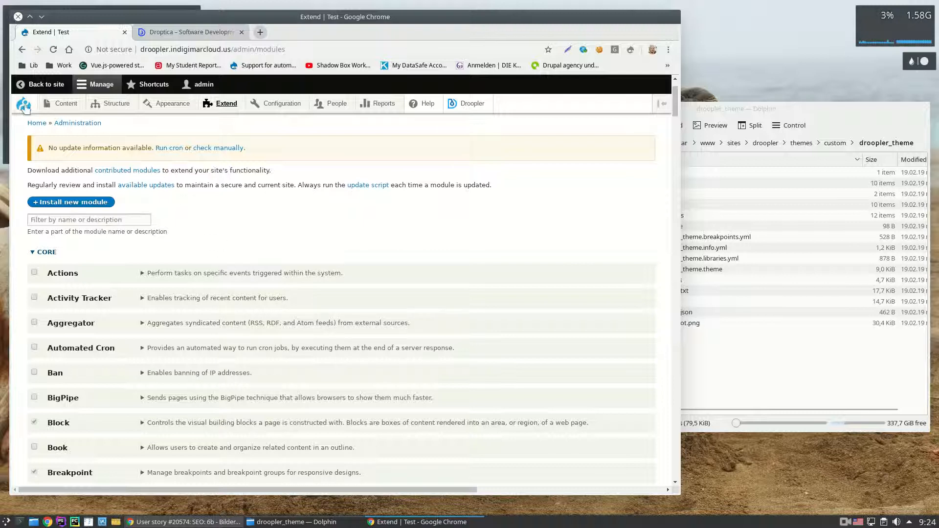
# Step: Go back to the site's home page and skim from the welcome banner to the Why Droopler? section
pyautogui.click(24, 104)
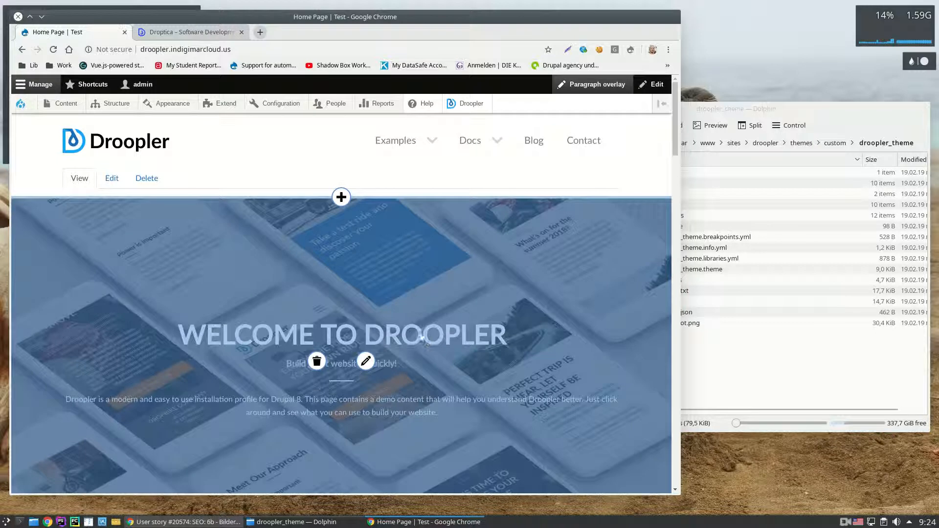
pyautogui.scroll(-3, 418, 307)
pyautogui.scroll(3, 417, 307)
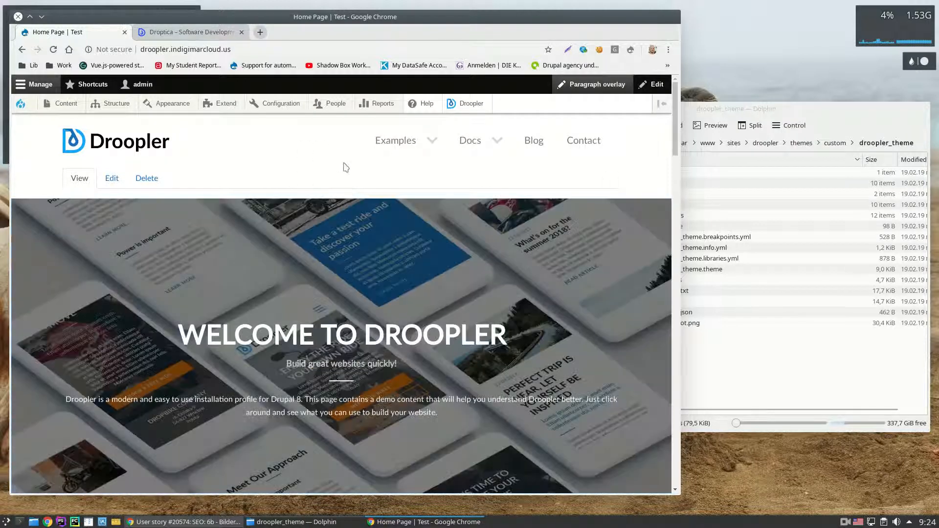
pyautogui.scroll(-6, 368, 236)
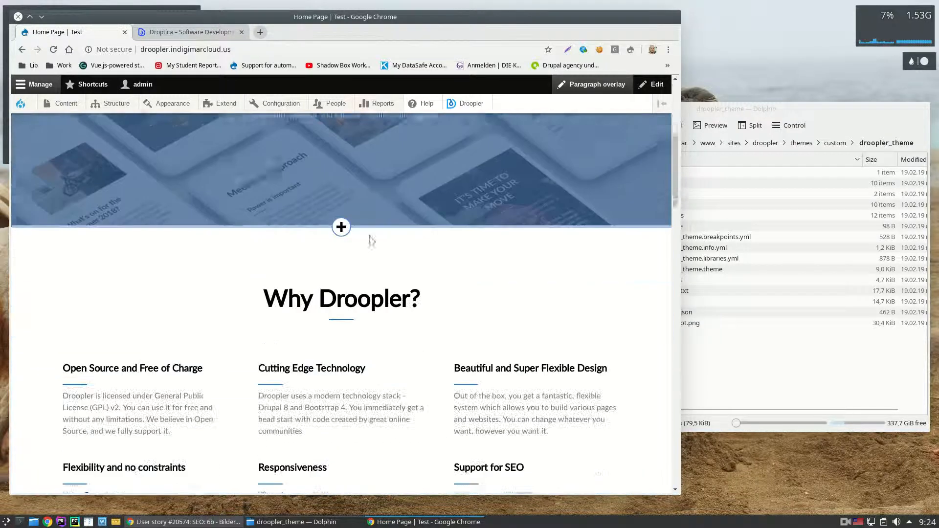
pyautogui.scroll(5, 383, 251)
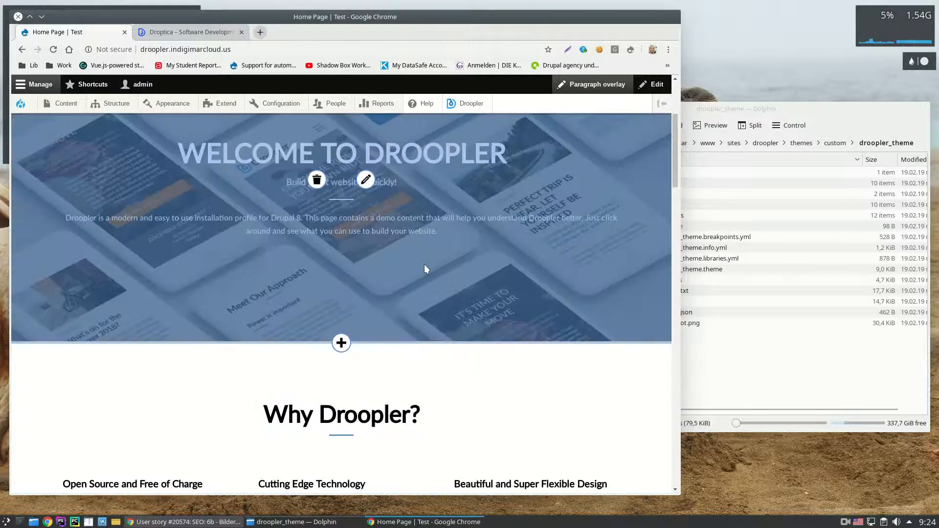
pyautogui.scroll(2, 485, 273)
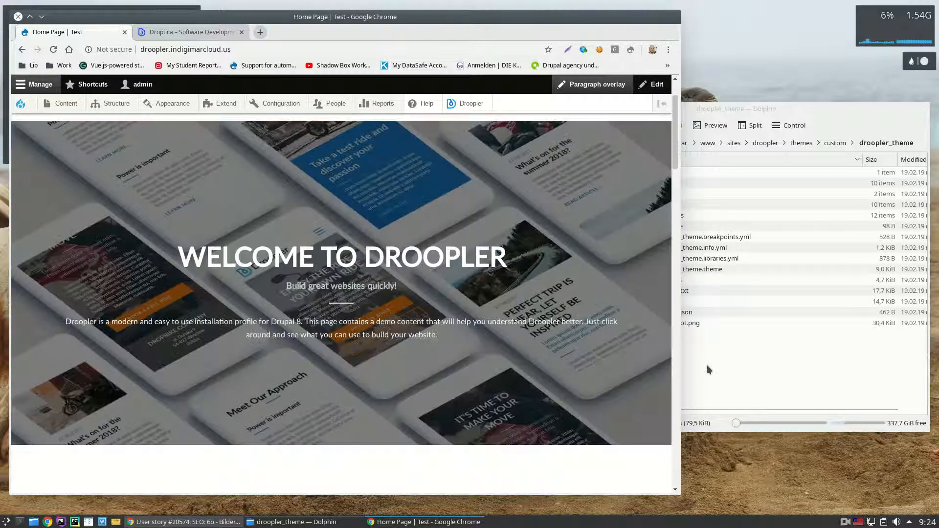
# Step: Switch to the droopler_theme folder in Dolphin, look at the scss folder's contents and select gulpfile.js
pyautogui.click(709, 370)
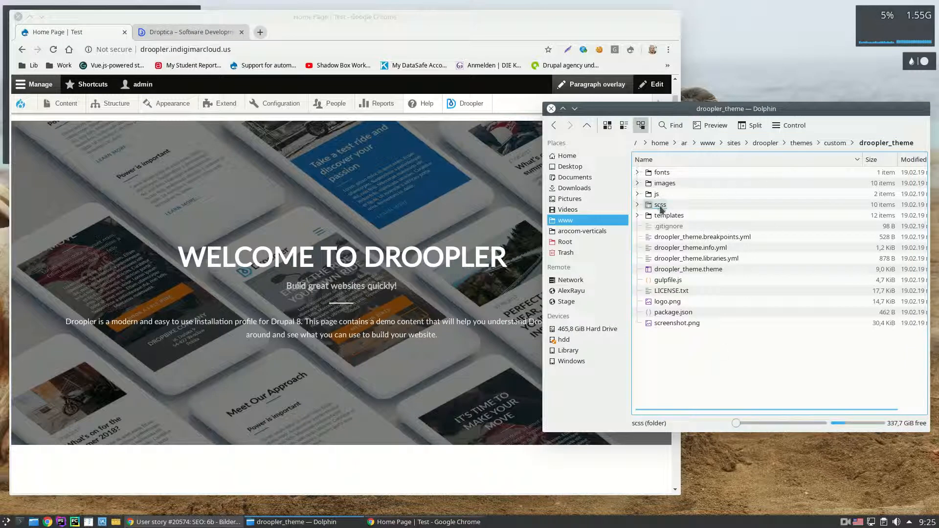
pyautogui.click(638, 205)
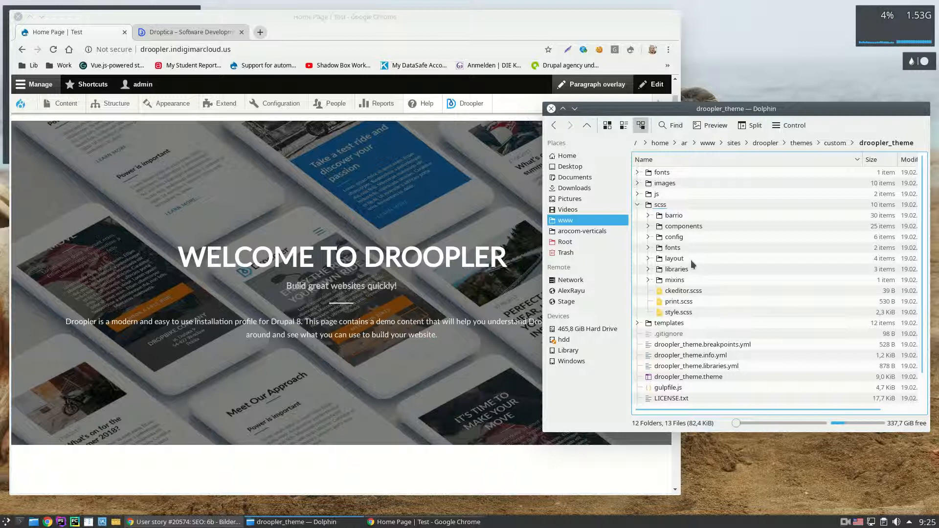
pyautogui.click(638, 205)
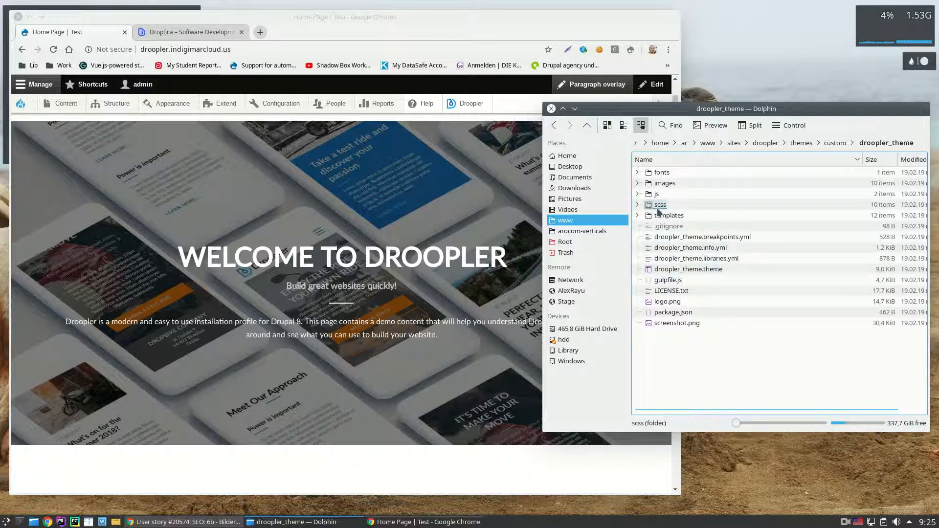
pyautogui.click(671, 282)
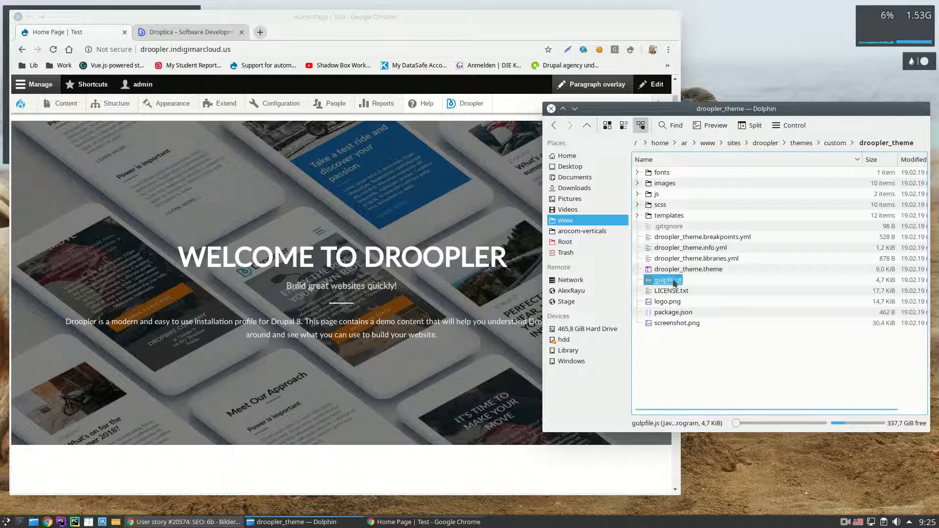
# Step: Look through the config and components subfolders of the theme's scss folder and collapse all of them again
pyautogui.click(637, 205)
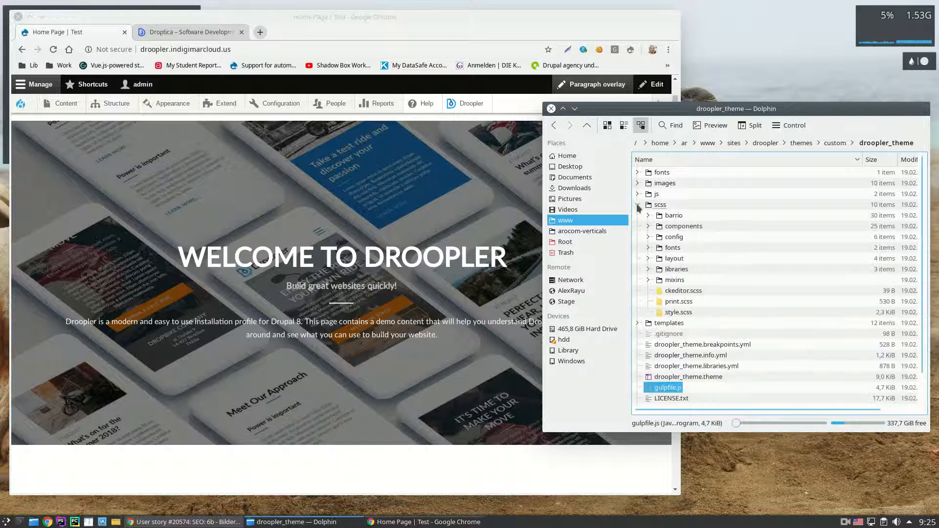
pyautogui.click(649, 237)
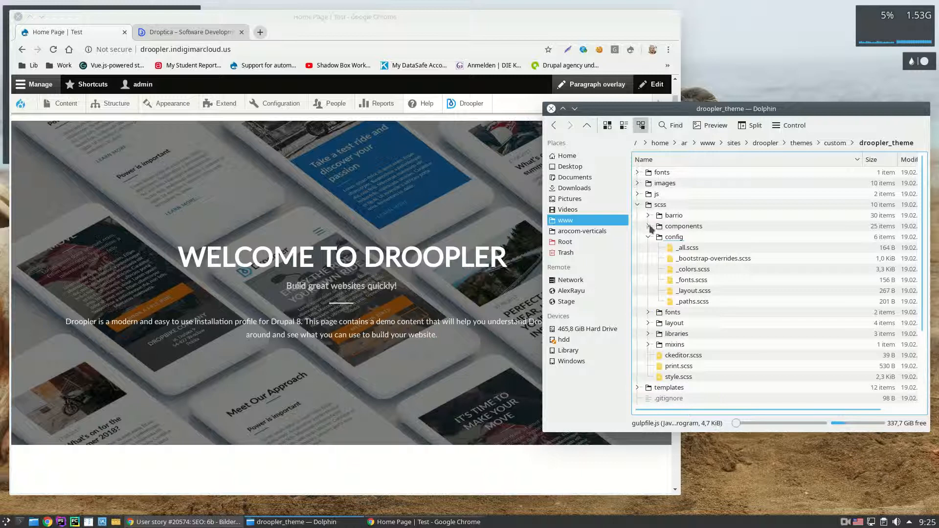
pyautogui.click(649, 226)
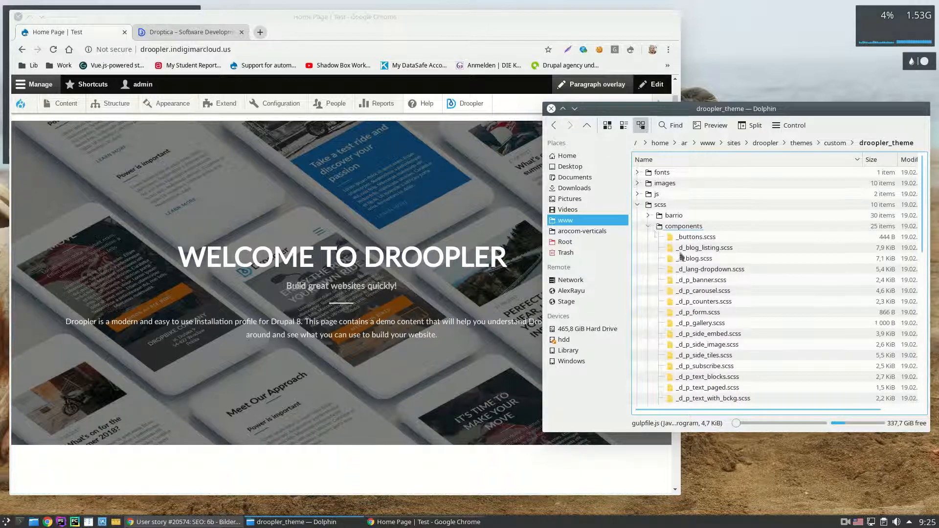
pyautogui.scroll(-6, 666, 274)
pyautogui.scroll(6, 669, 279)
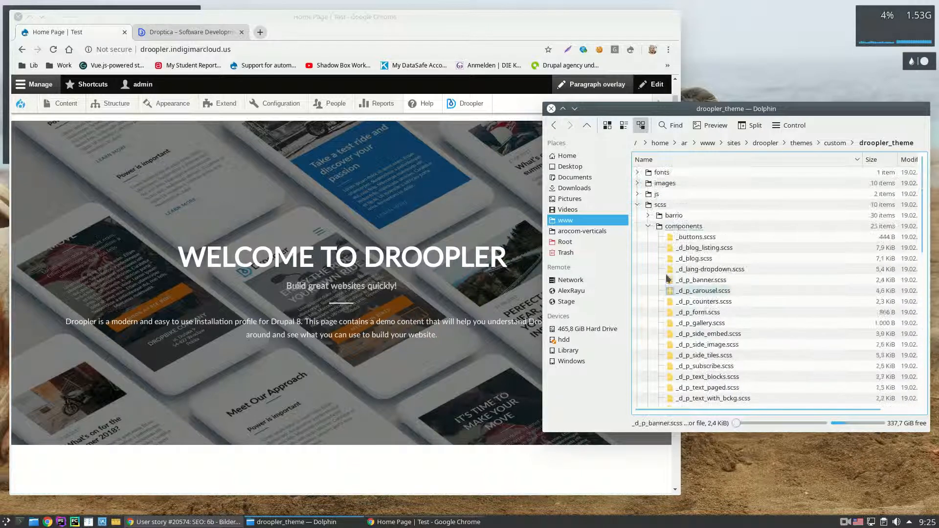
pyautogui.click(649, 227)
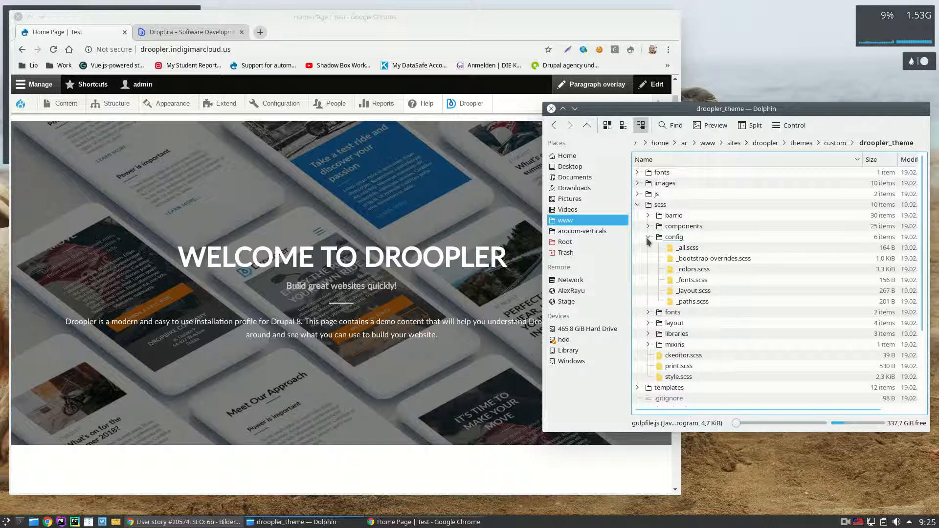
pyautogui.click(647, 237)
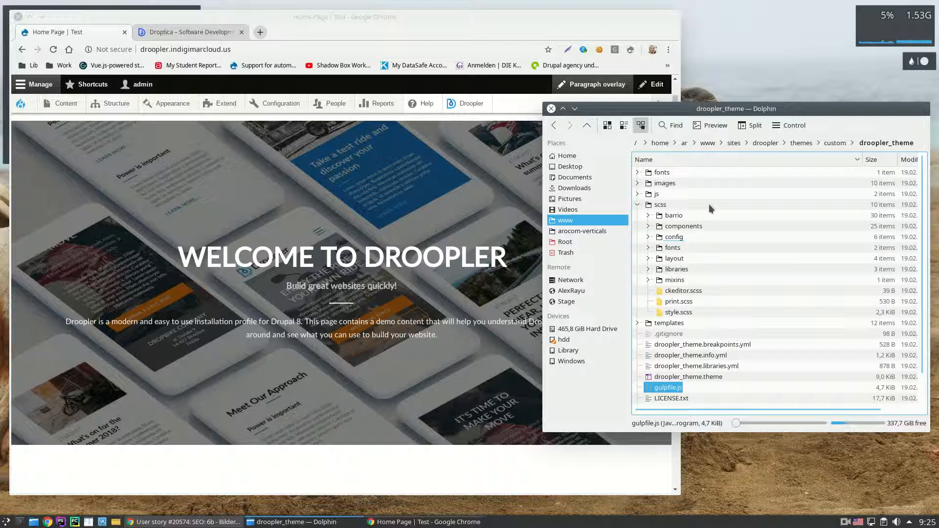
pyautogui.click(637, 205)
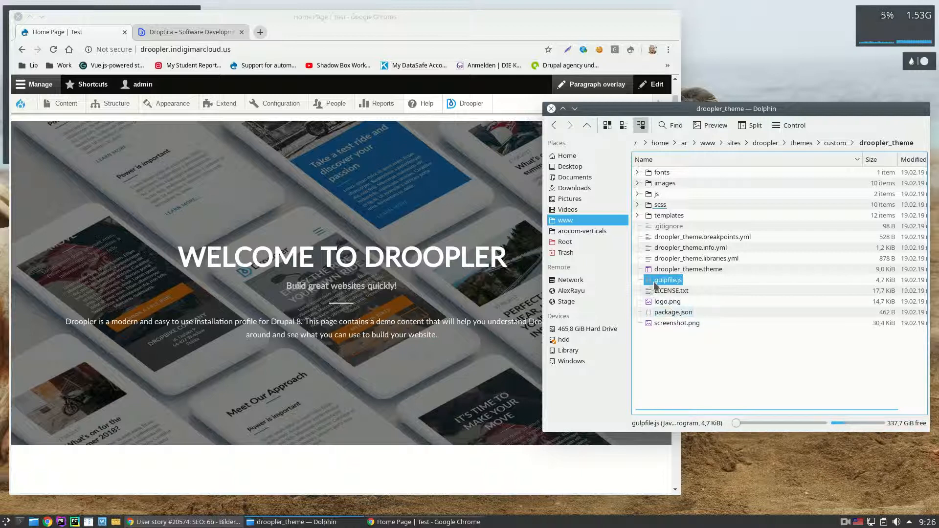
# Step: Switch back to the Droopler home page in Chrome and view the list of example websites at its beginning
pyautogui.moveTo(490, 157)
pyautogui.click(387, 121)
pyautogui.moveTo(306, 329)
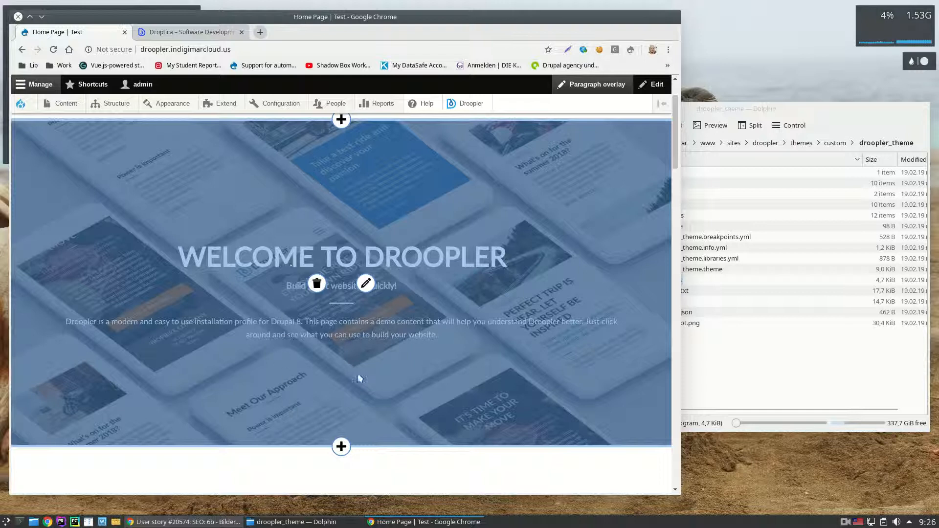
pyautogui.scroll(3, 344, 201)
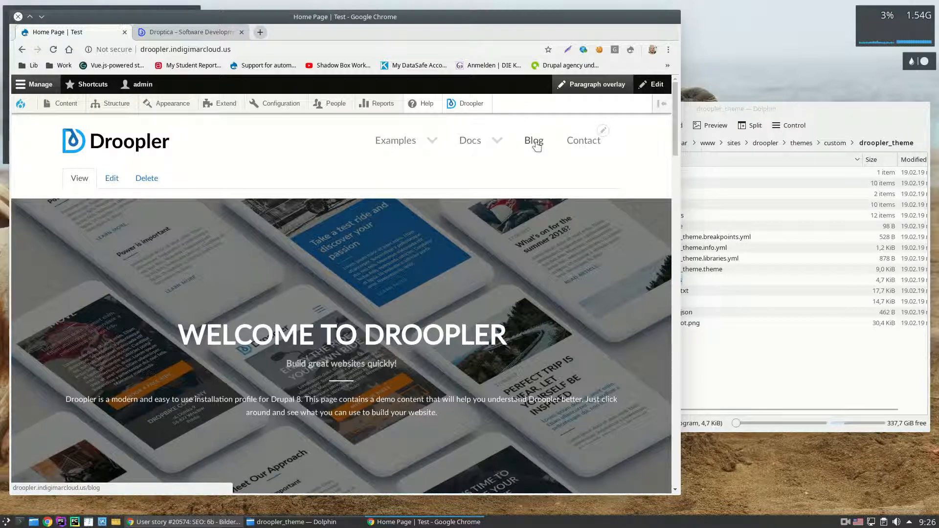
pyautogui.moveTo(429, 174)
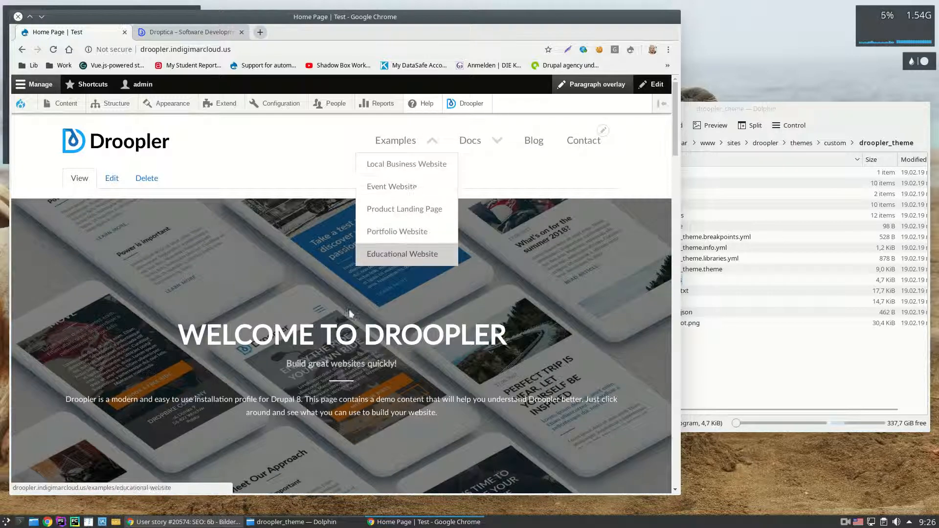
pyautogui.moveTo(319, 319)
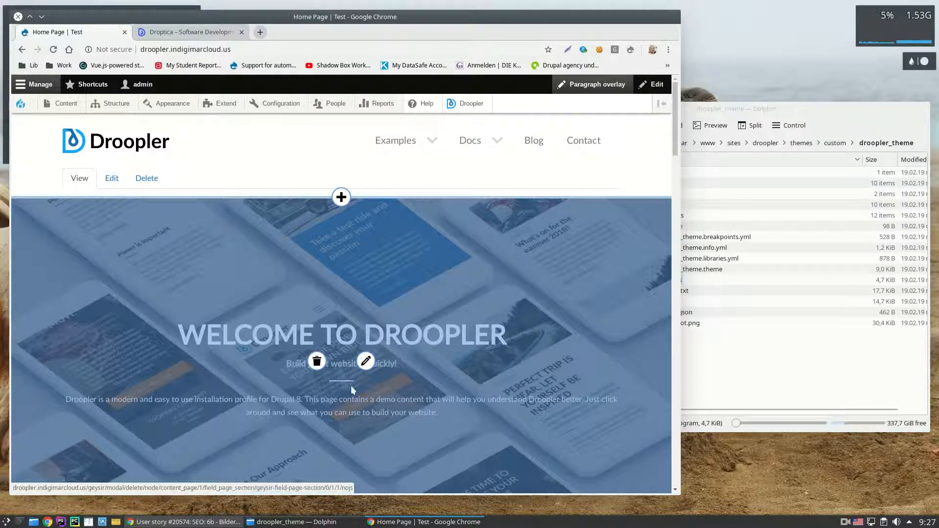
pyautogui.scroll(-5, 351, 324)
pyautogui.scroll(5, 346, 317)
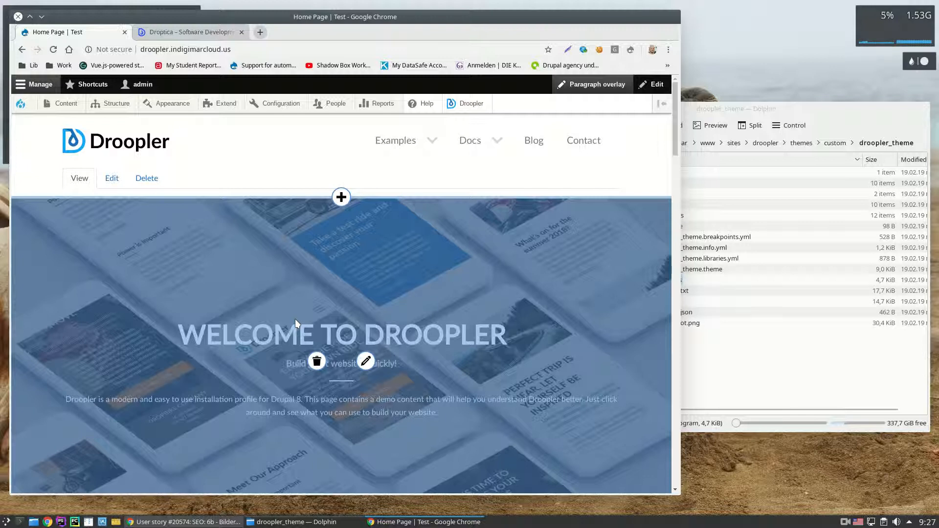
pyautogui.scroll(-3, 295, 319)
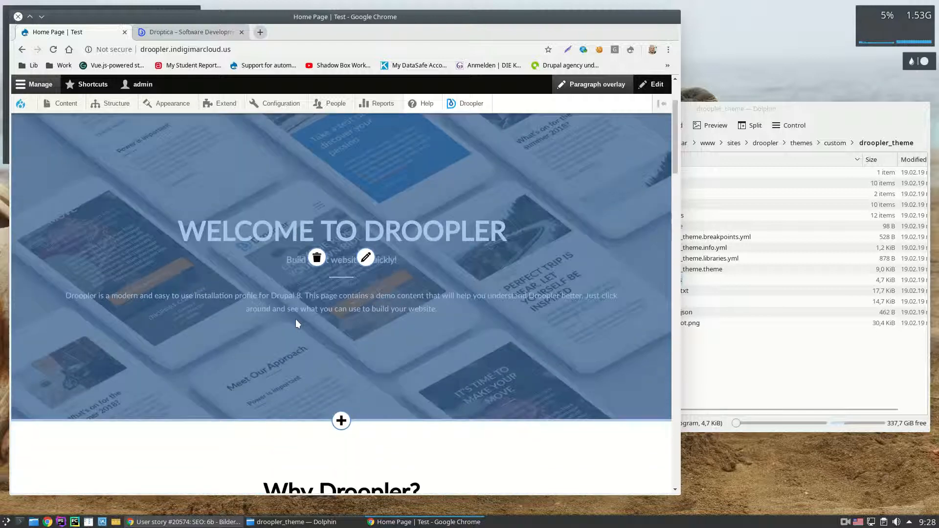
pyautogui.scroll(2, 296, 319)
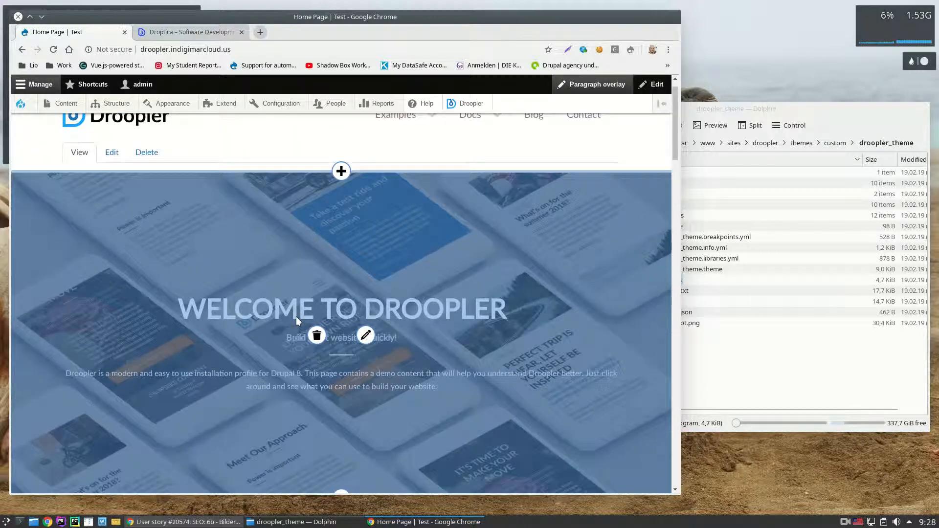
pyautogui.scroll(-3, 298, 298)
pyautogui.scroll(3, 297, 298)
pyautogui.scroll(1, 301, 299)
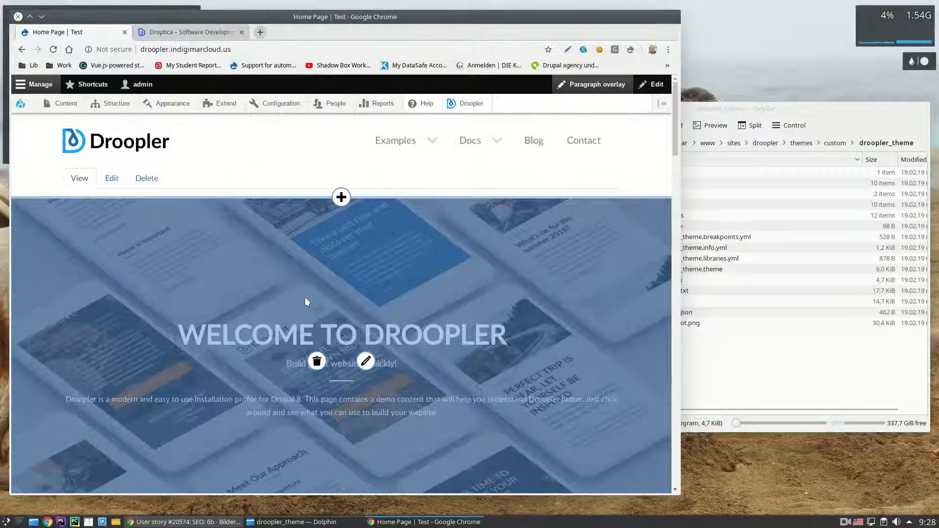
pyautogui.scroll(-5, 304, 298)
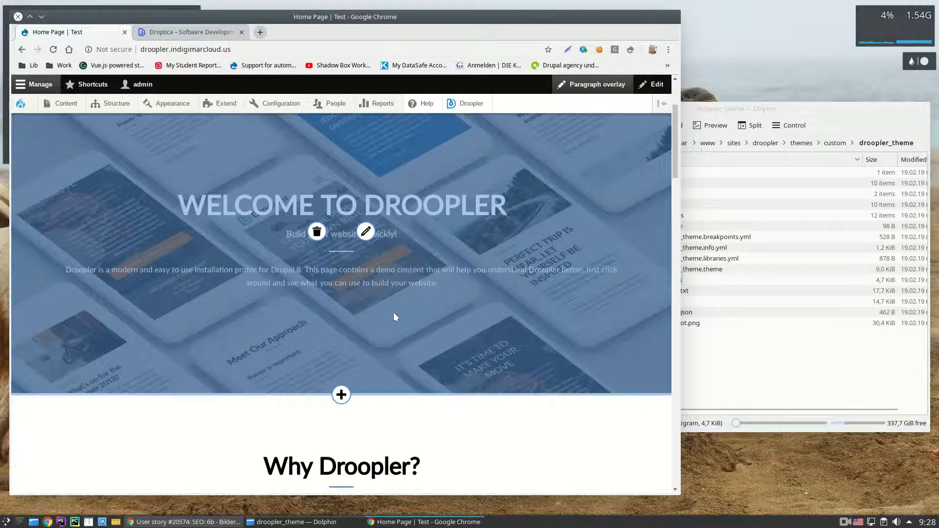
pyautogui.click(844, 522)
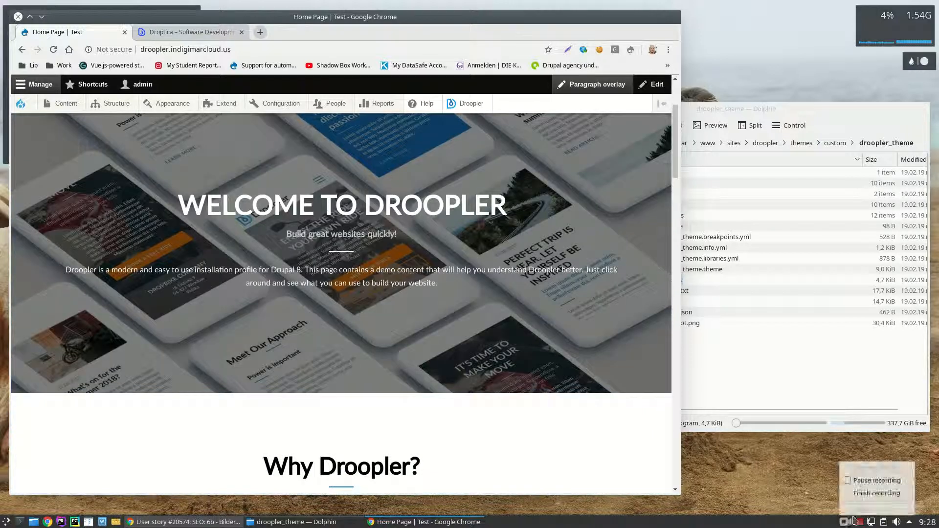